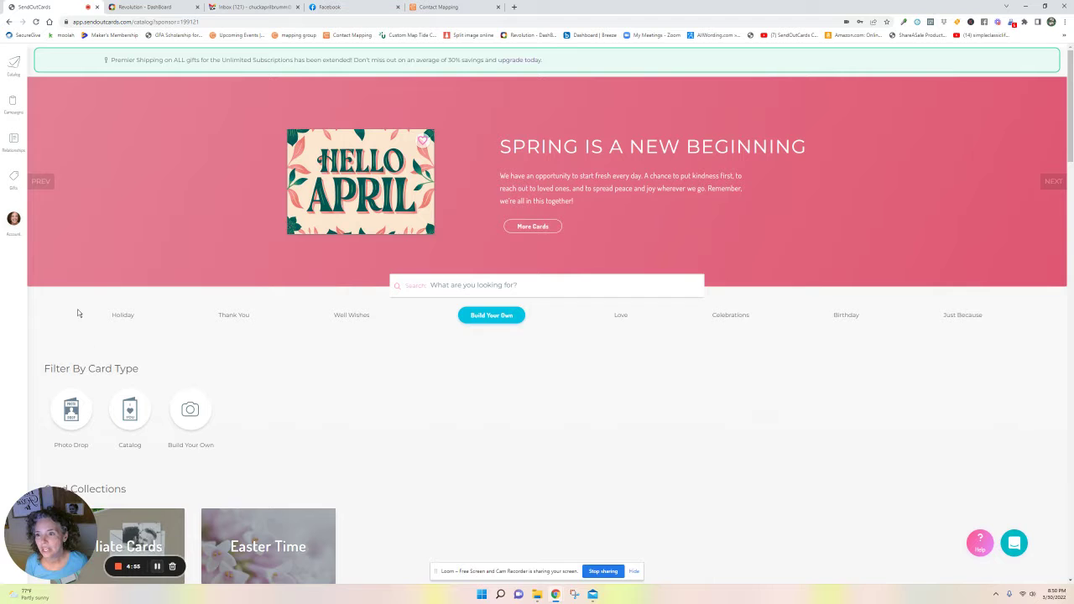
Create a new campaign named 'Test example drip' from the Campaigns list.
{"action": "left_click", "coordinate": [13, 104]}
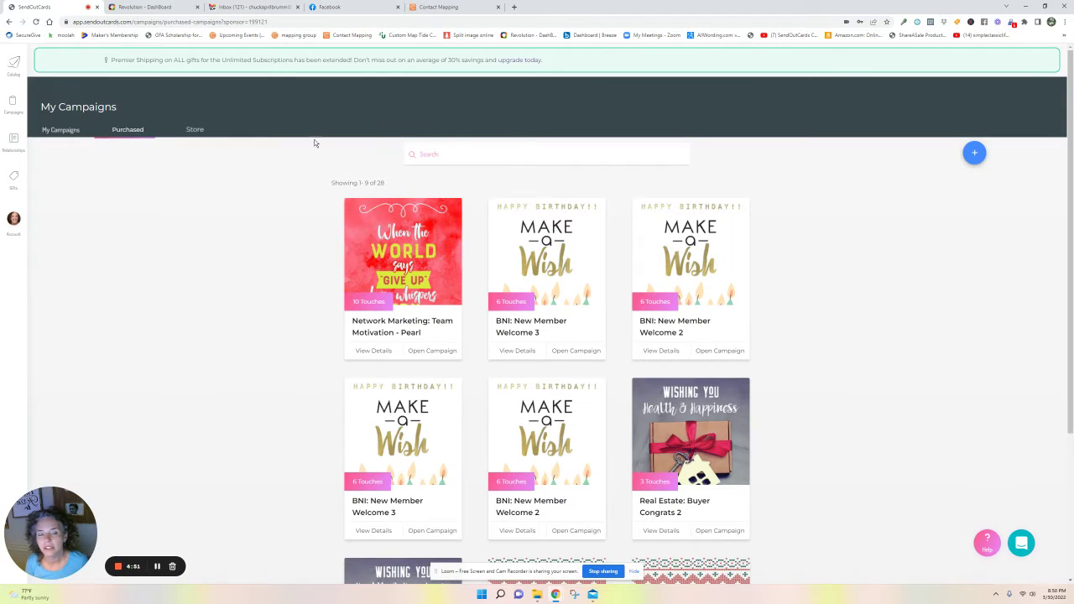
{"action": "left_click", "coordinate": [973, 155]}
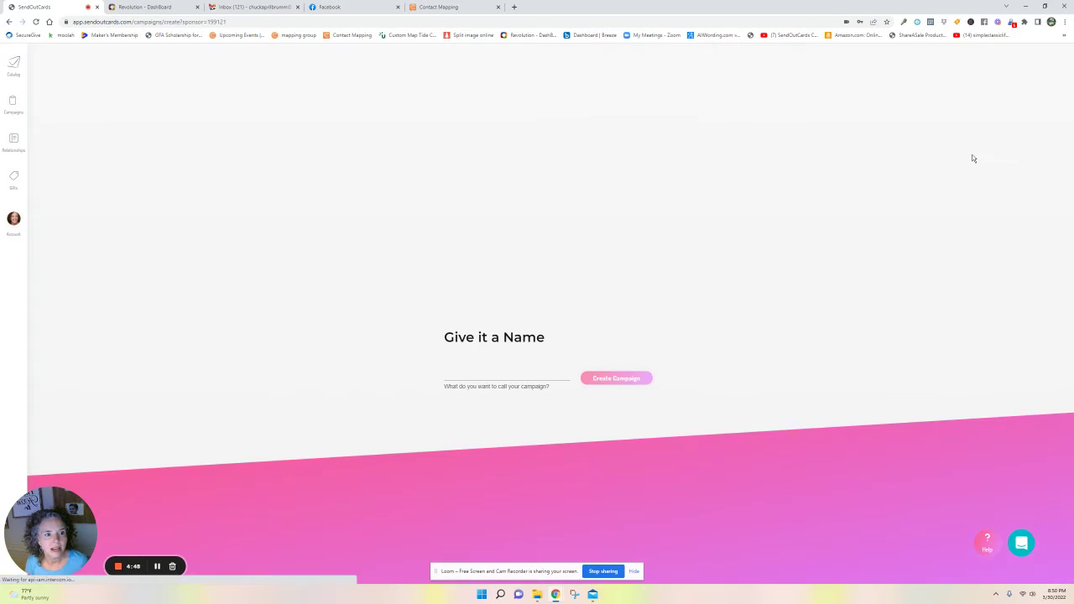
{"action": "left_click", "coordinate": [501, 373]}
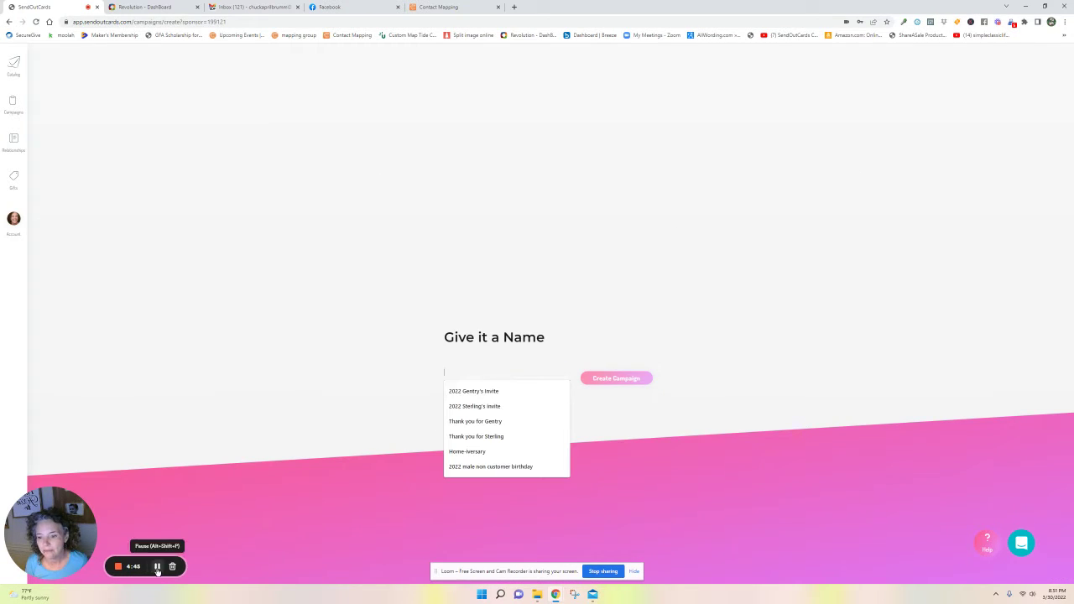
{"action": "type", "text": "Test example drip"}
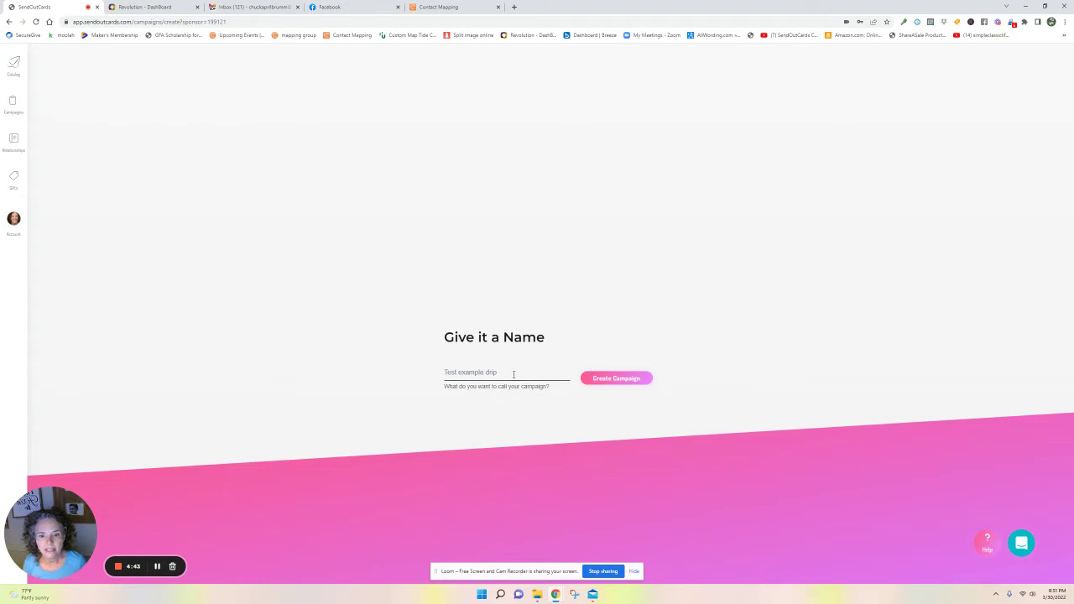
{"action": "left_click", "coordinate": [603, 379]}
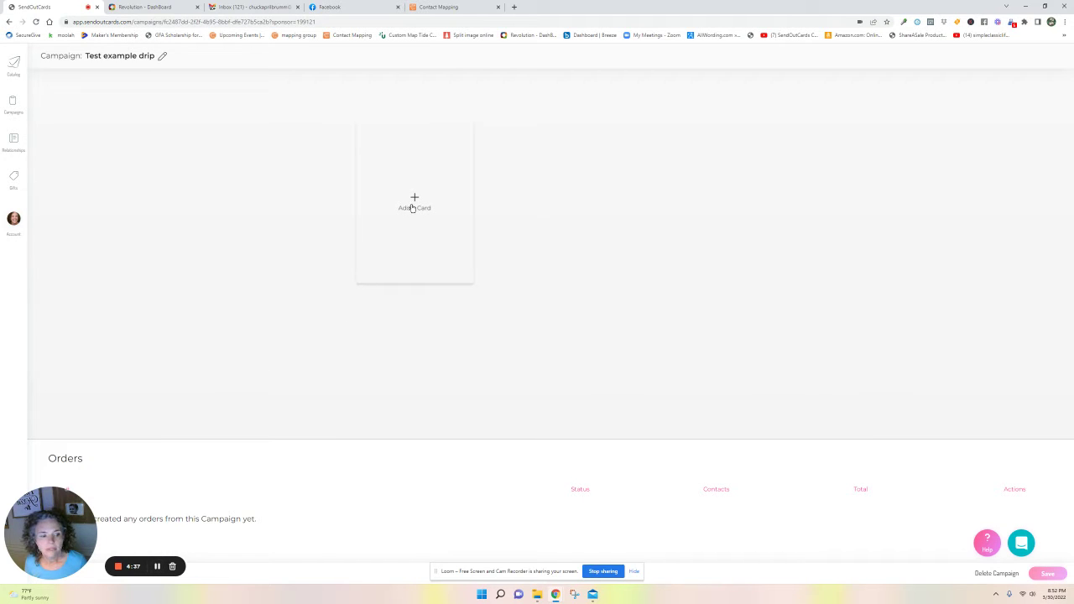
Add a card by searching the catalog for 'easter' and previewing This Easter.
{"action": "left_click", "coordinate": [416, 208]}
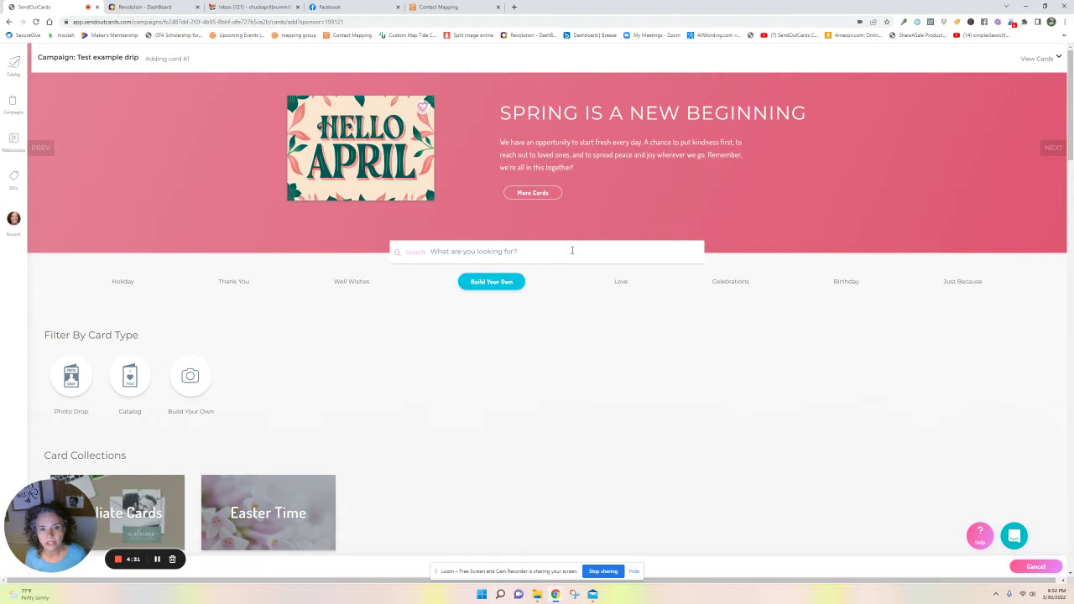
{"action": "type", "text": "est"}
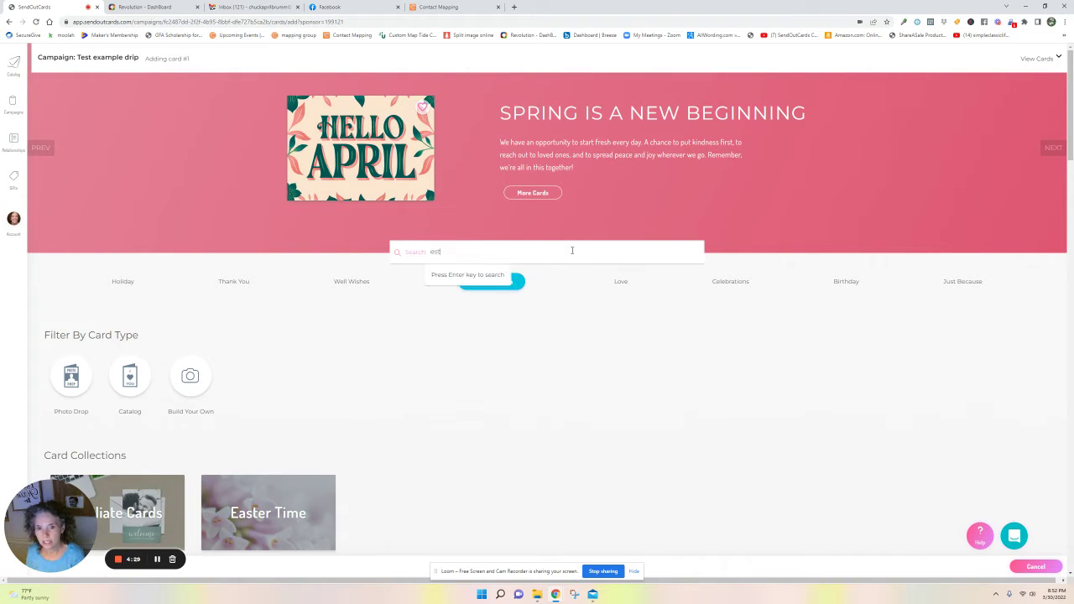
{"action": "key", "text": "BackSpace"}
{"action": "key", "text": "BackSpace"}
{"action": "type", "text": "easter"}
{"action": "key", "text": "Return"}
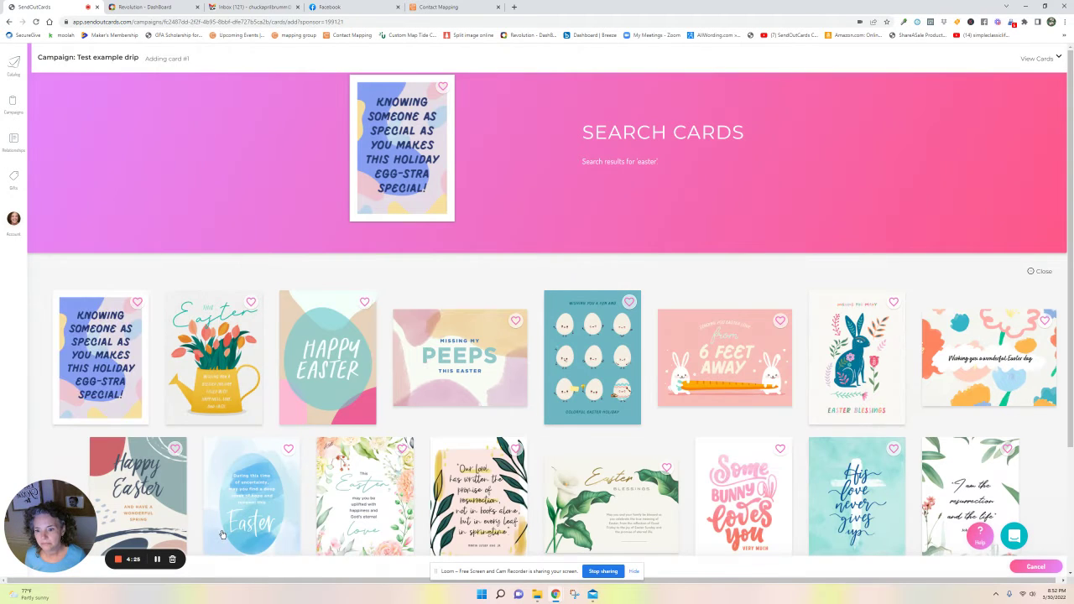
{"action": "scroll", "coordinate": [234, 498], "scroll_direction": "down", "scroll_amount": 1}
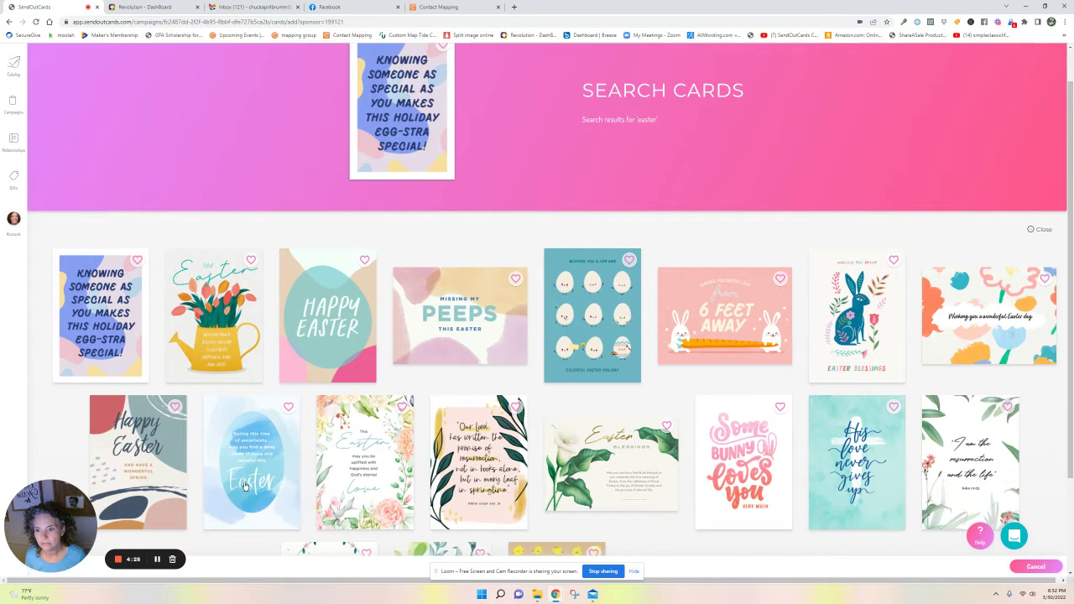
{"action": "left_click", "coordinate": [157, 561]}
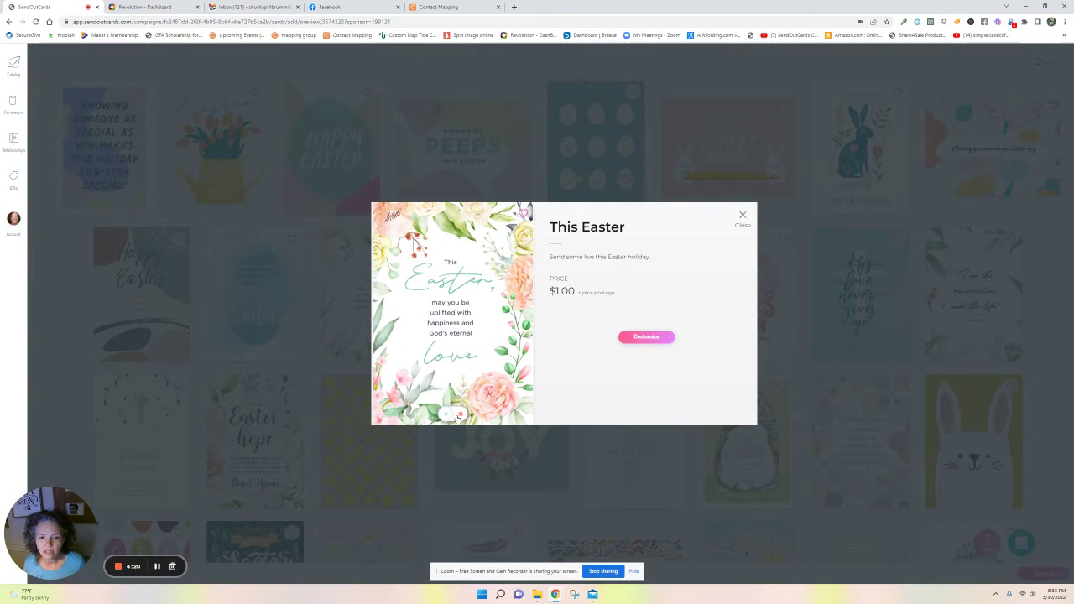
Customize the This Easter card and open it in the Current Editor.
{"action": "left_click", "coordinate": [626, 339]}
{"action": "left_click", "coordinate": [565, 414]}
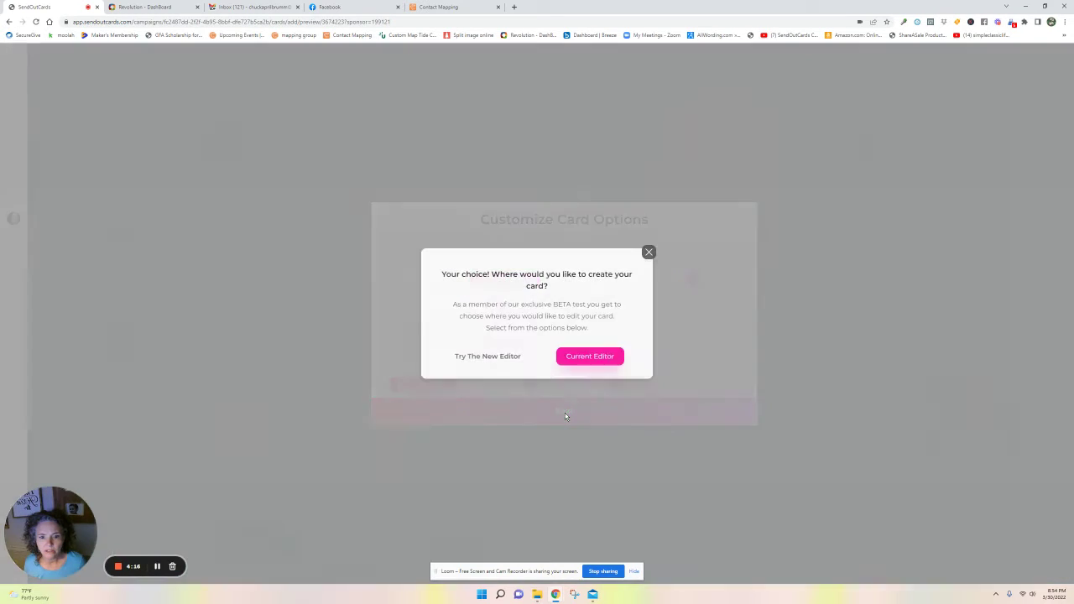
{"action": "left_click", "coordinate": [578, 360]}
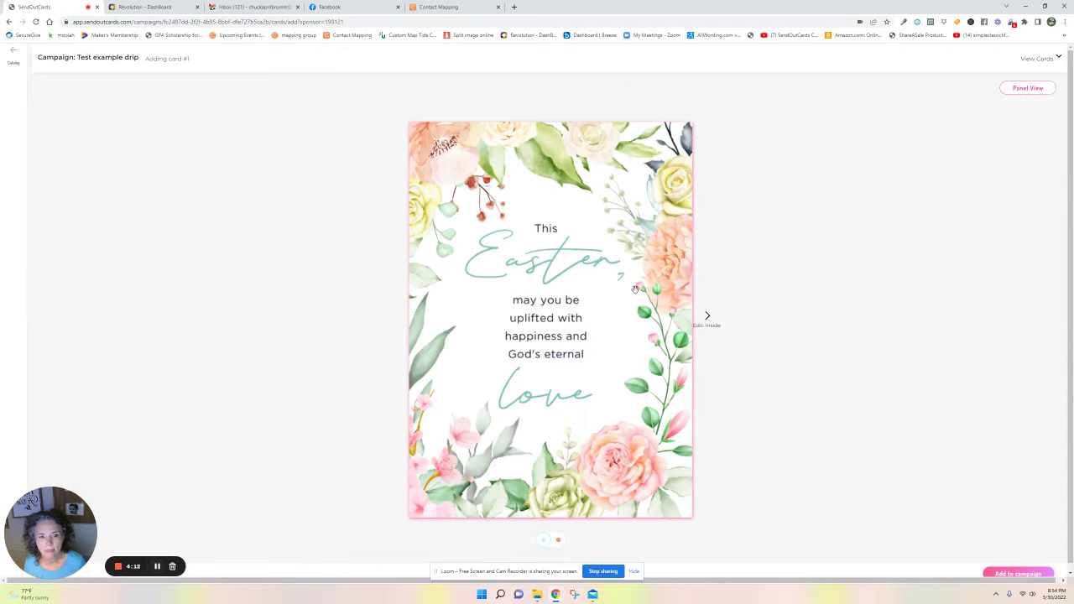
Add a text box inside the card in Architects Daughter font at a larger size.
{"action": "left_click", "coordinate": [707, 316]}
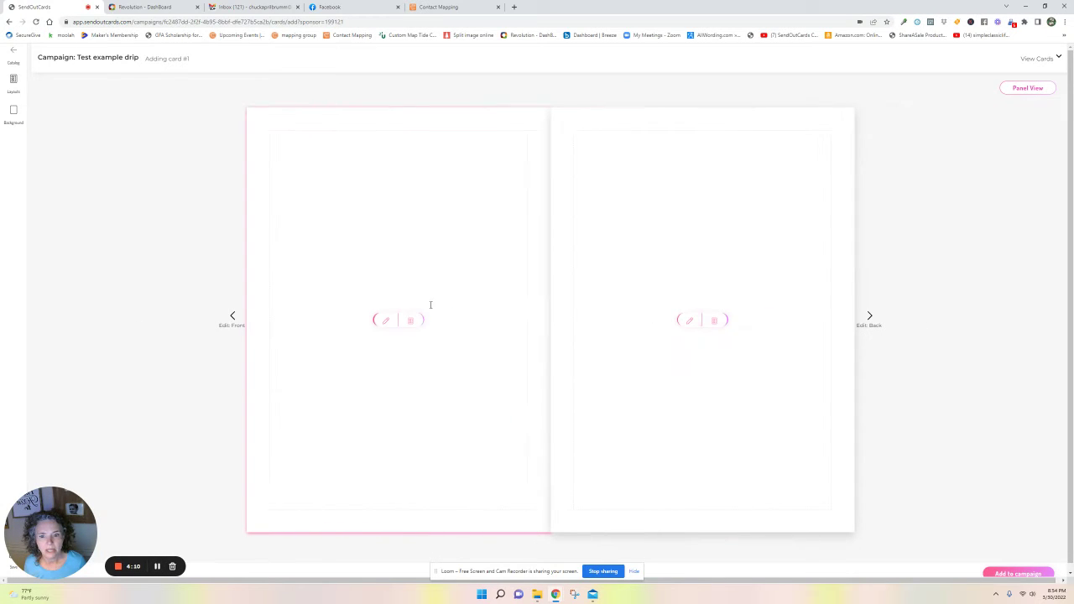
{"action": "left_click", "coordinate": [156, 566]}
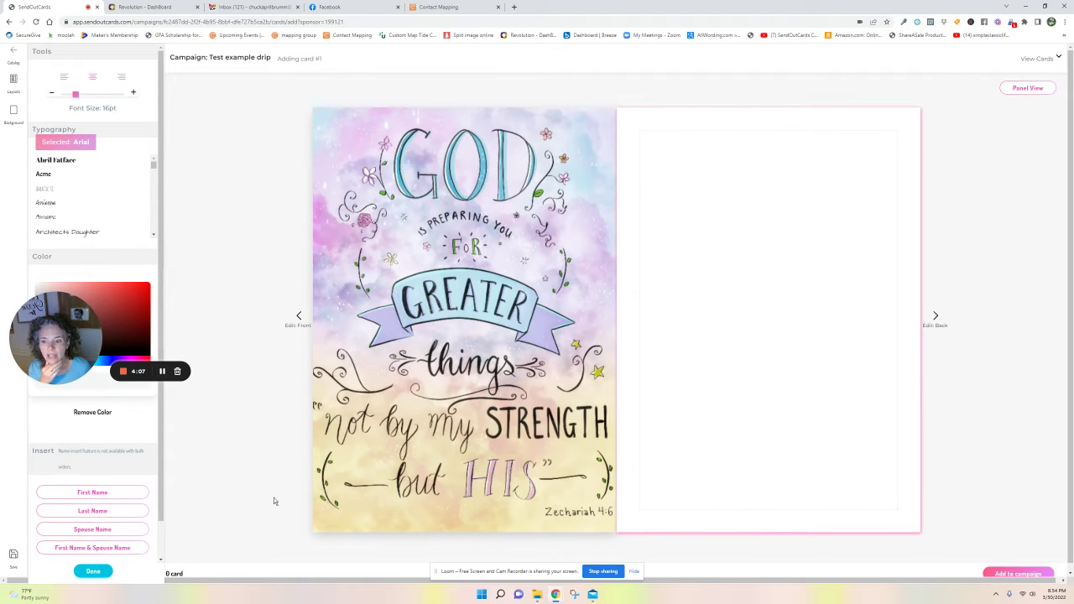
{"action": "left_click", "coordinate": [75, 234]}
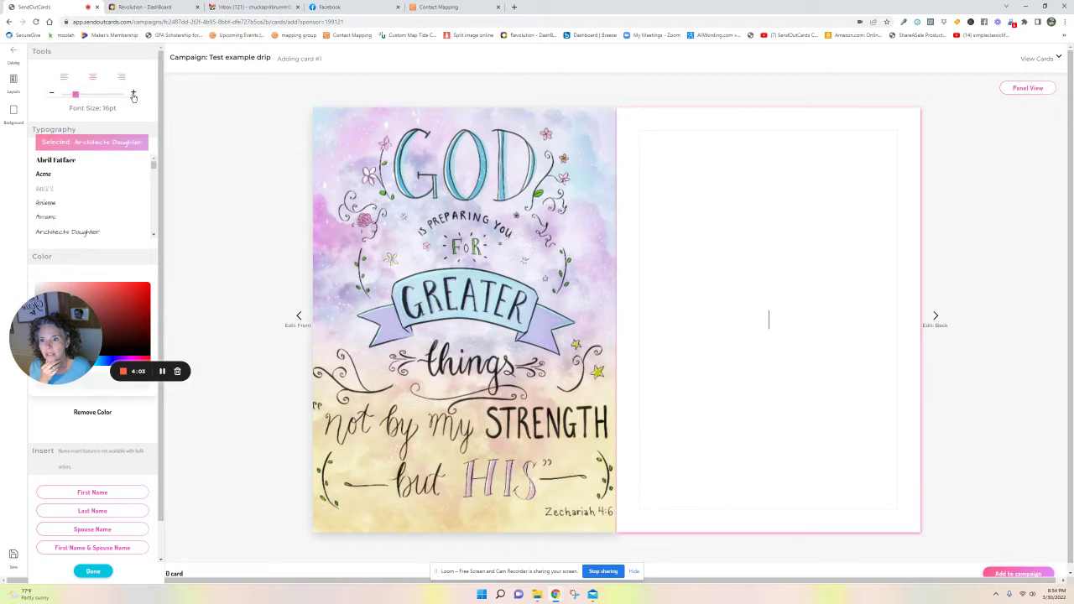
{"action": "left_click", "coordinate": [134, 93]}
{"action": "left_click", "coordinate": [134, 94]}
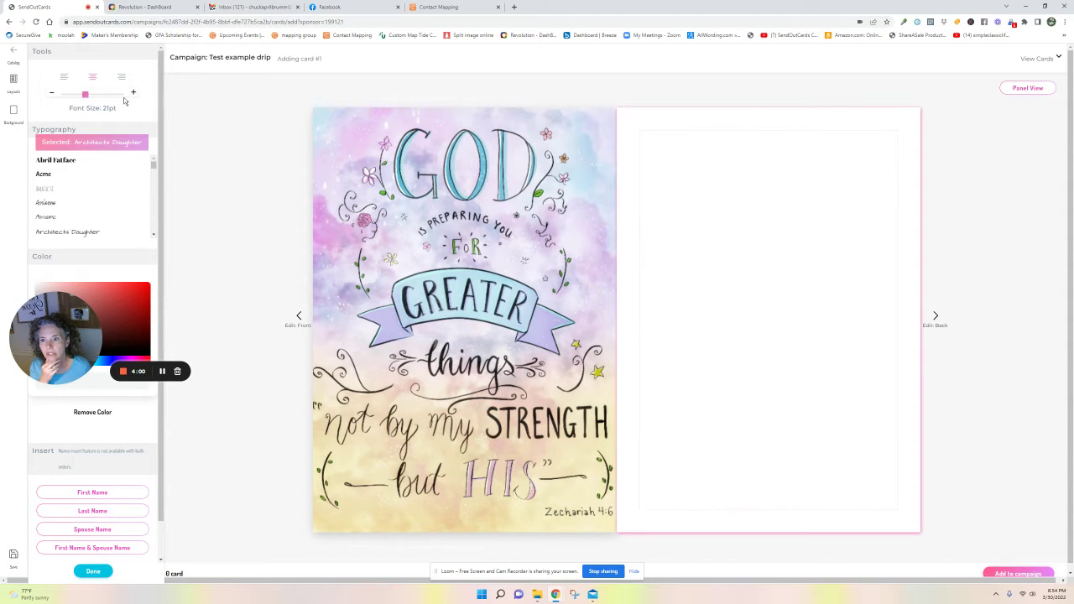
Write a First Name greeting on the inside right panel and paste the Easter message below it.
{"action": "left_click", "coordinate": [682, 302]}
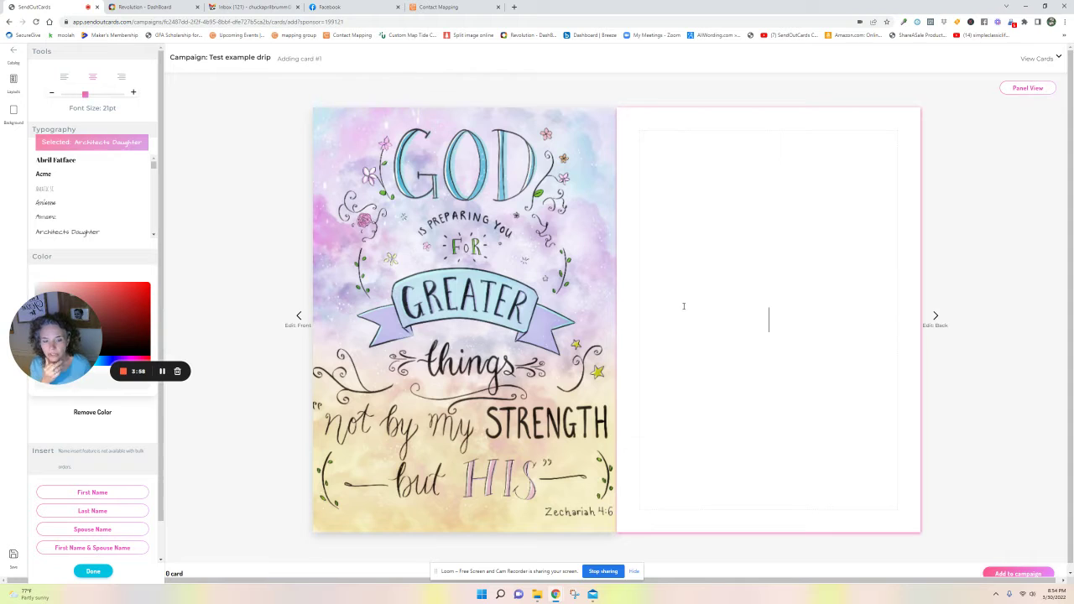
{"action": "left_click", "coordinate": [162, 371]}
{"action": "left_click", "coordinate": [162, 371]}
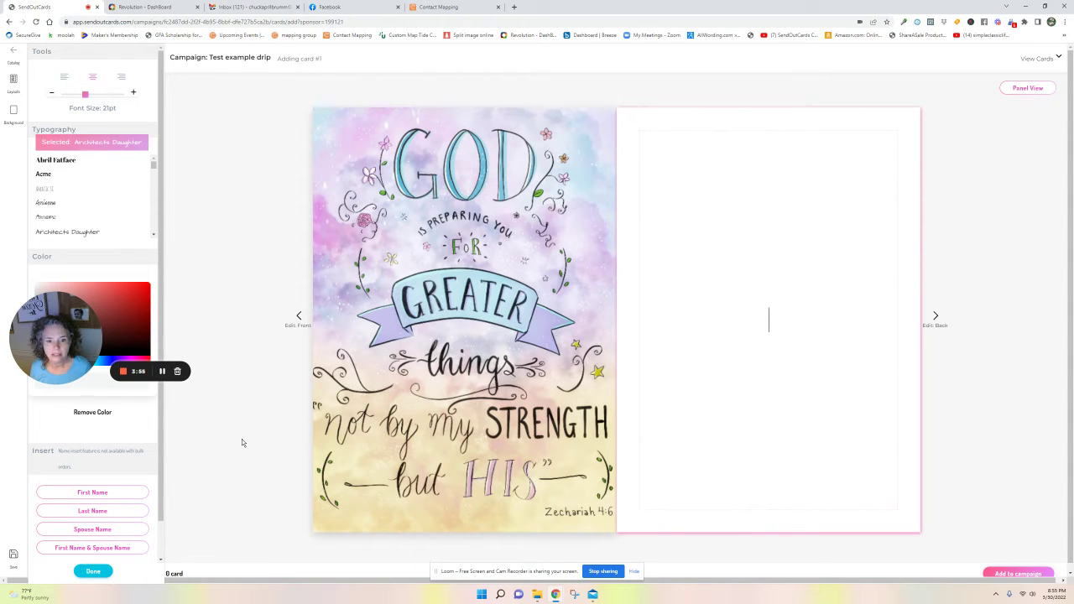
{"action": "left_click", "coordinate": [85, 496]}
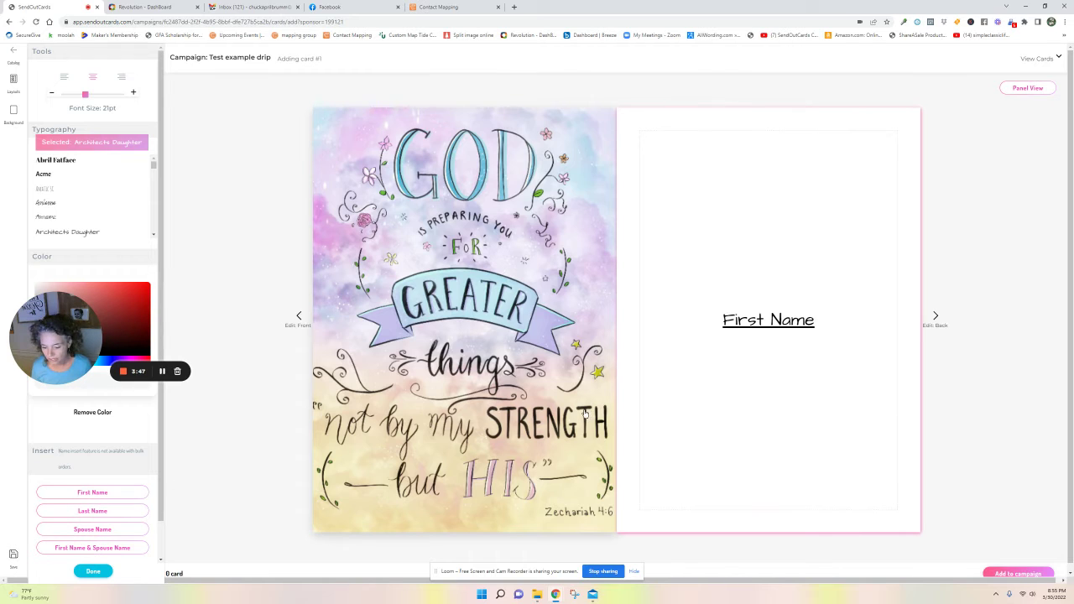
{"action": "type", "text": ","}
{"action": "key", "text": "Return"}
{"action": "key", "text": "Return"}
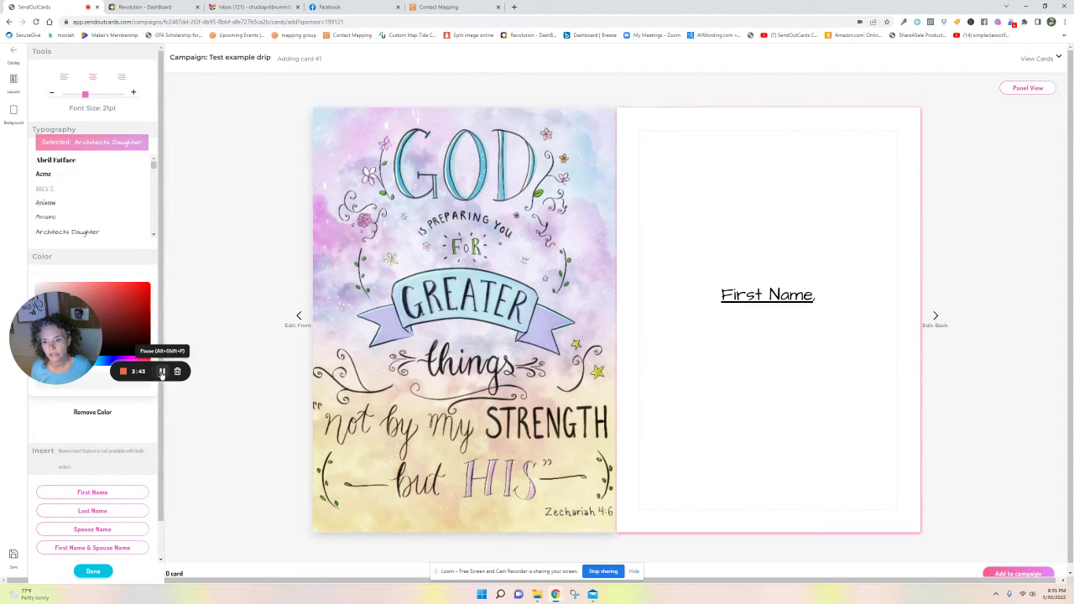
{"action": "type", "text": "Wishing you the joy that spring brings!  I love this time of year to celebrate our Lord is Risen!!  Many Blessings,"}
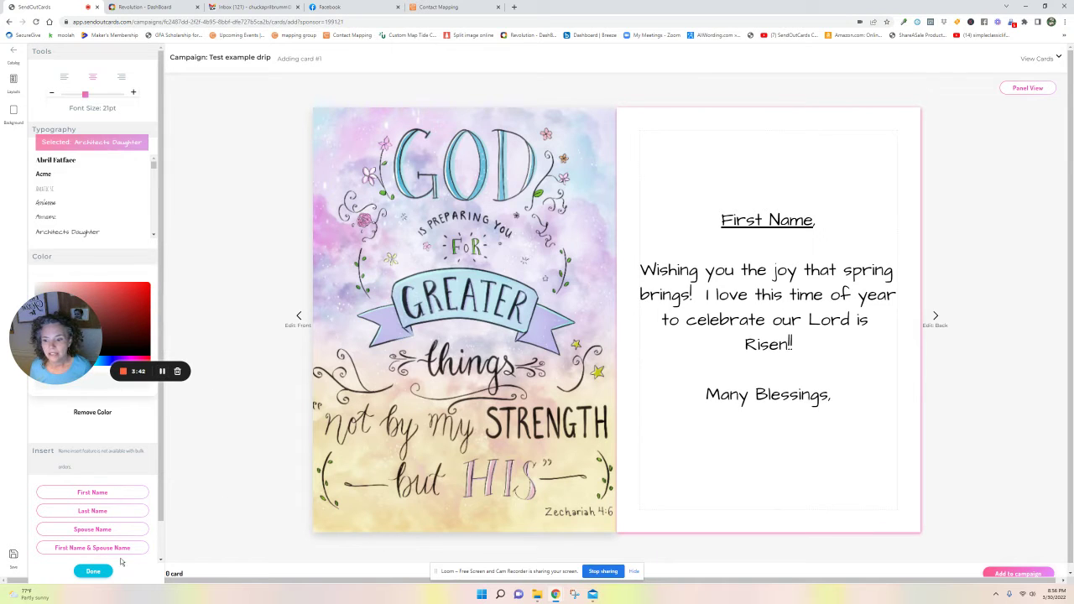
Insert the saved handwritten signature beneath 'Many Blessings,'.
{"action": "scroll", "coordinate": [85, 464], "scroll_direction": "down", "scroll_amount": 1}
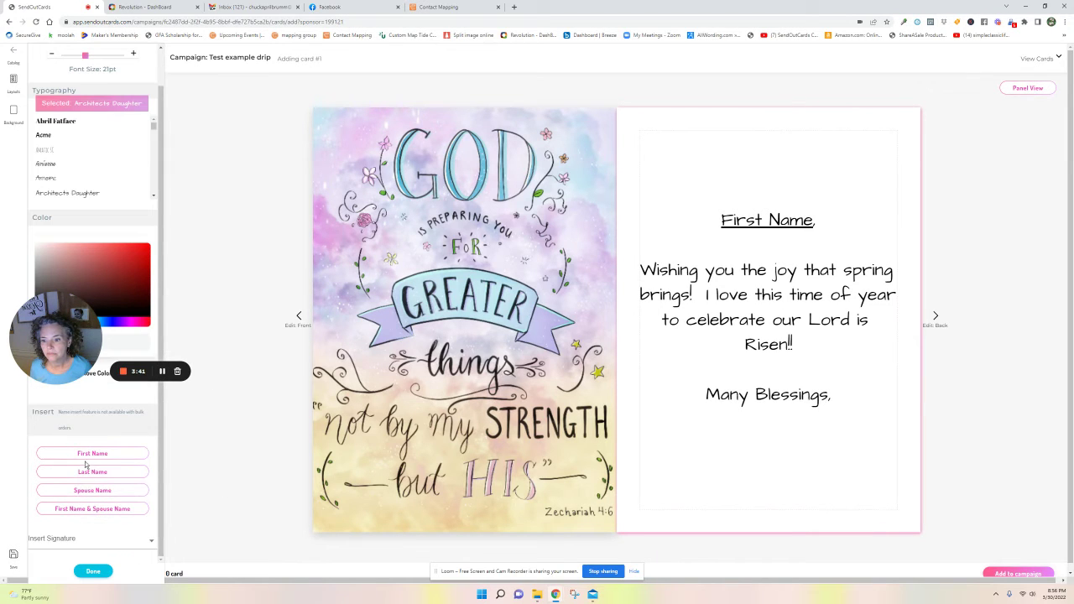
{"action": "left_click", "coordinate": [65, 539]}
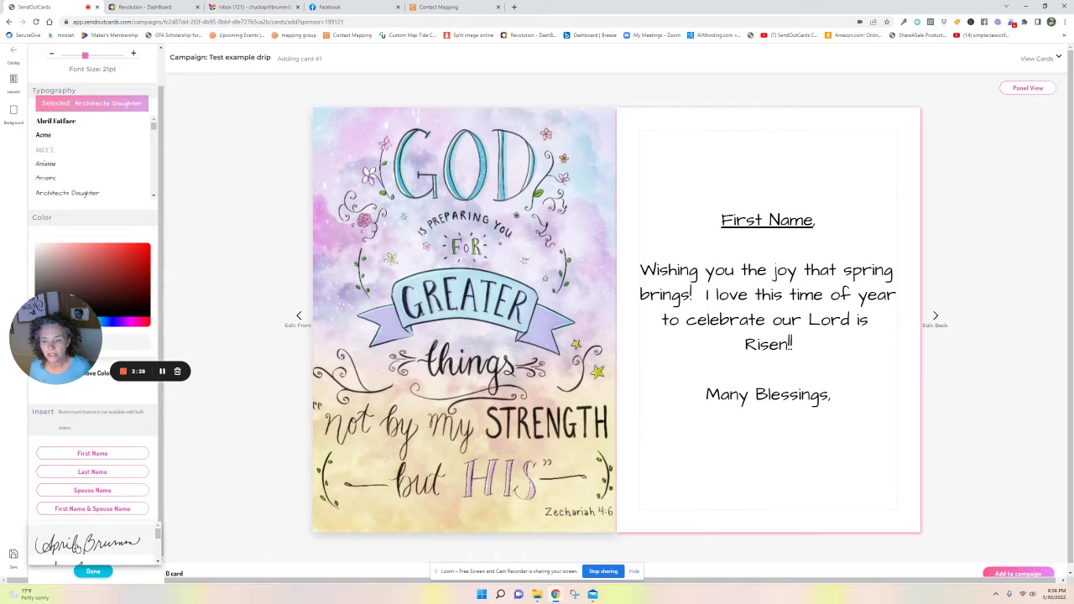
{"action": "left_click", "coordinate": [76, 546]}
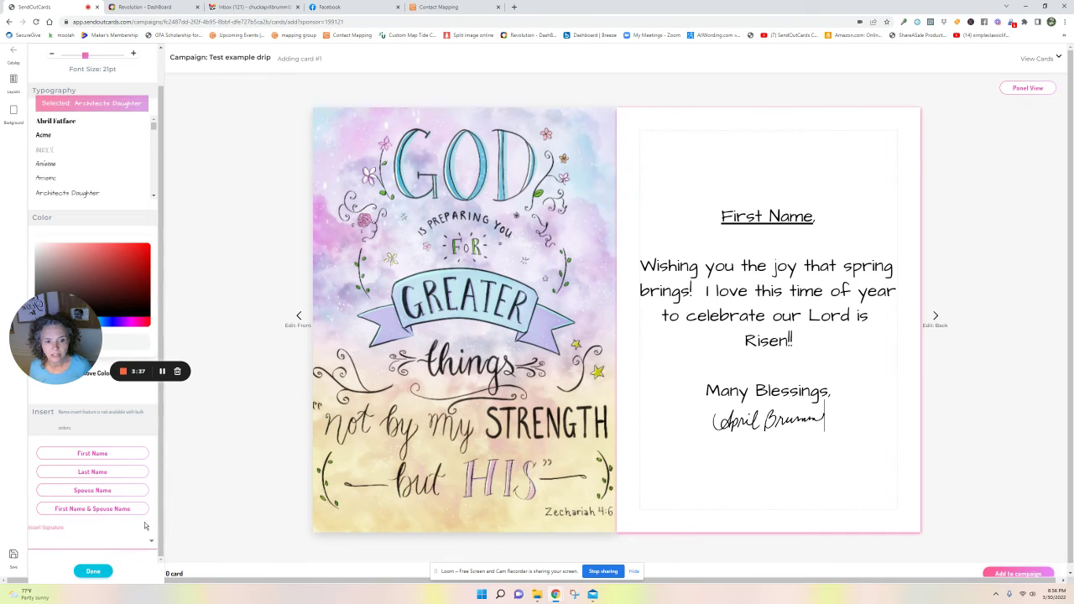
Review the card back layout and add This Easter to the campaign.
{"action": "left_click", "coordinate": [162, 372]}
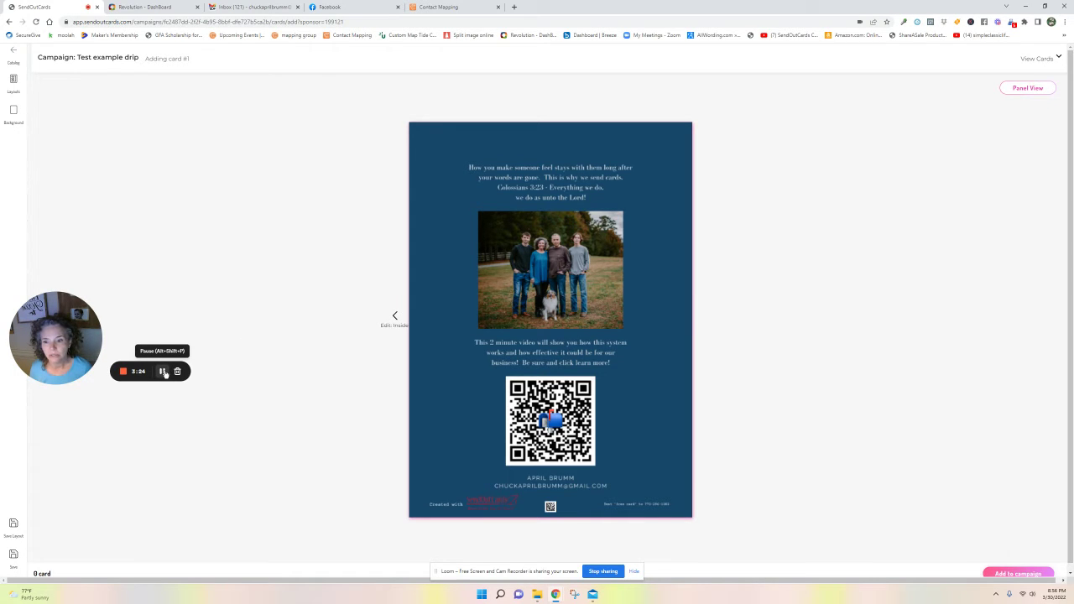
{"action": "left_click", "coordinate": [165, 373]}
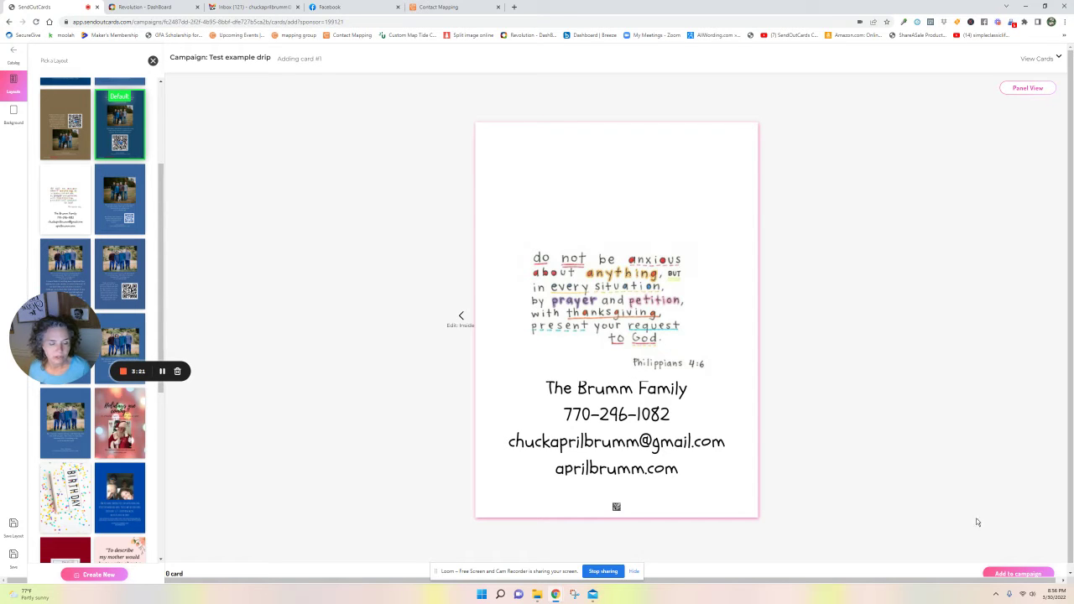
{"action": "left_click", "coordinate": [1015, 575]}
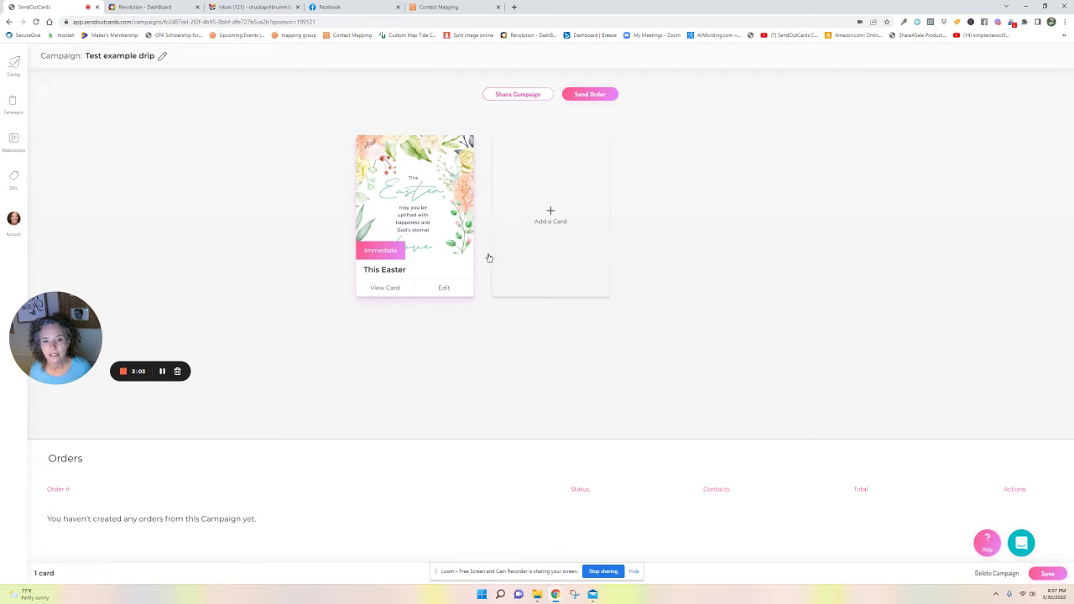
Pick the 'This Land Was Made For You and Me' card and customize it as a Flat Card.
{"action": "left_click", "coordinate": [550, 228]}
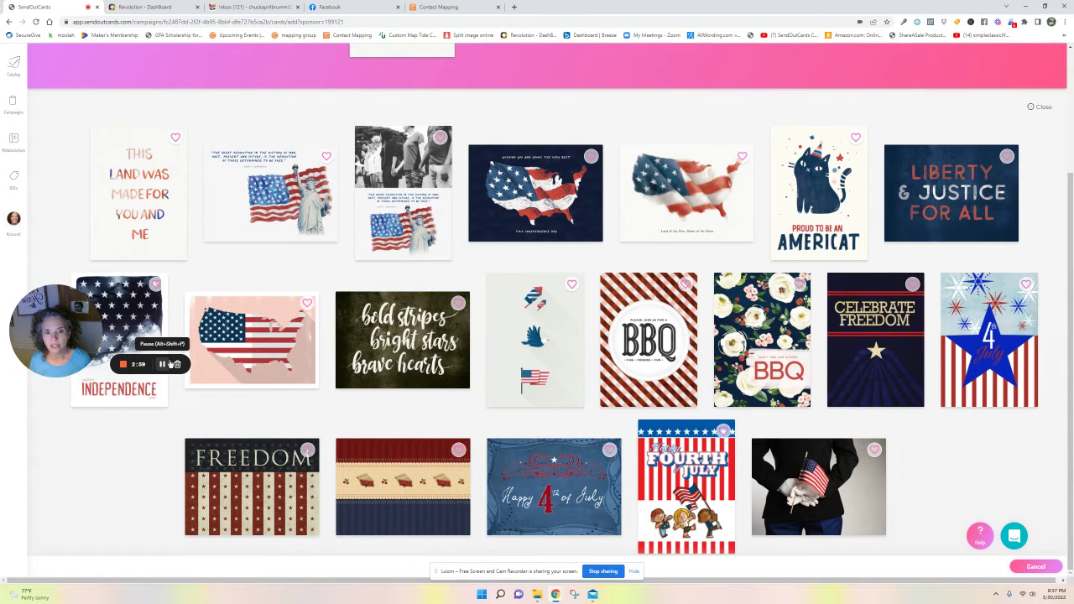
{"action": "left_click", "coordinate": [142, 206]}
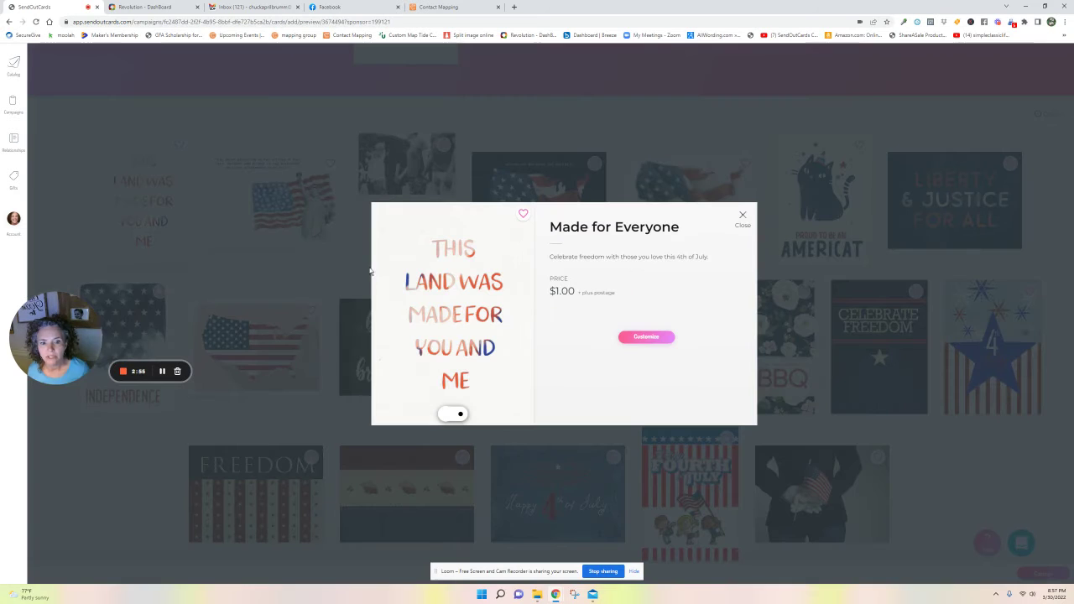
{"action": "left_click", "coordinate": [646, 338]}
{"action": "left_click", "coordinate": [424, 284]}
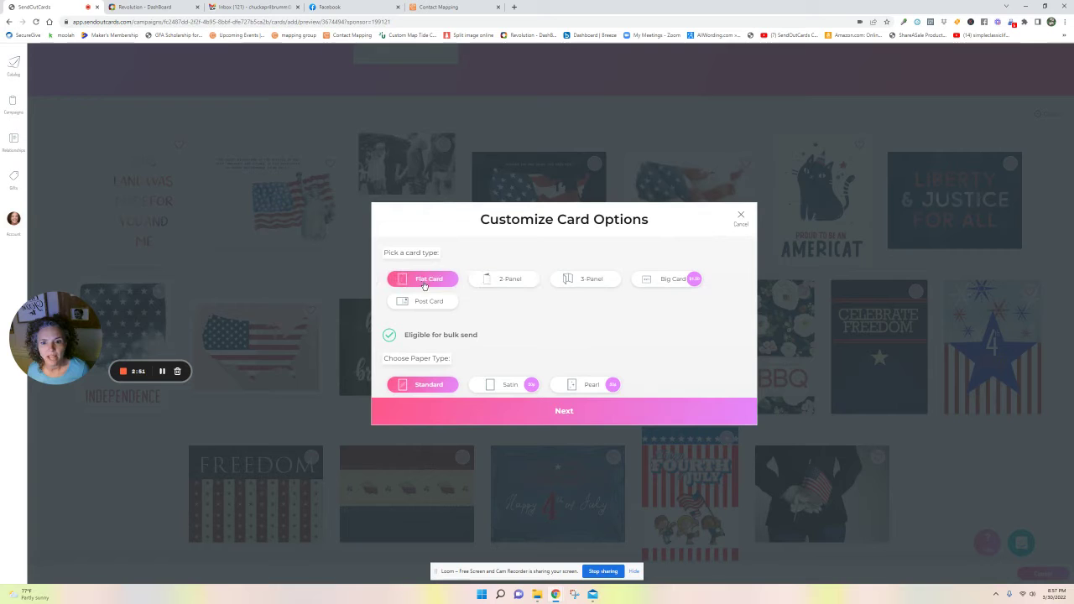
{"action": "left_click", "coordinate": [573, 414]}
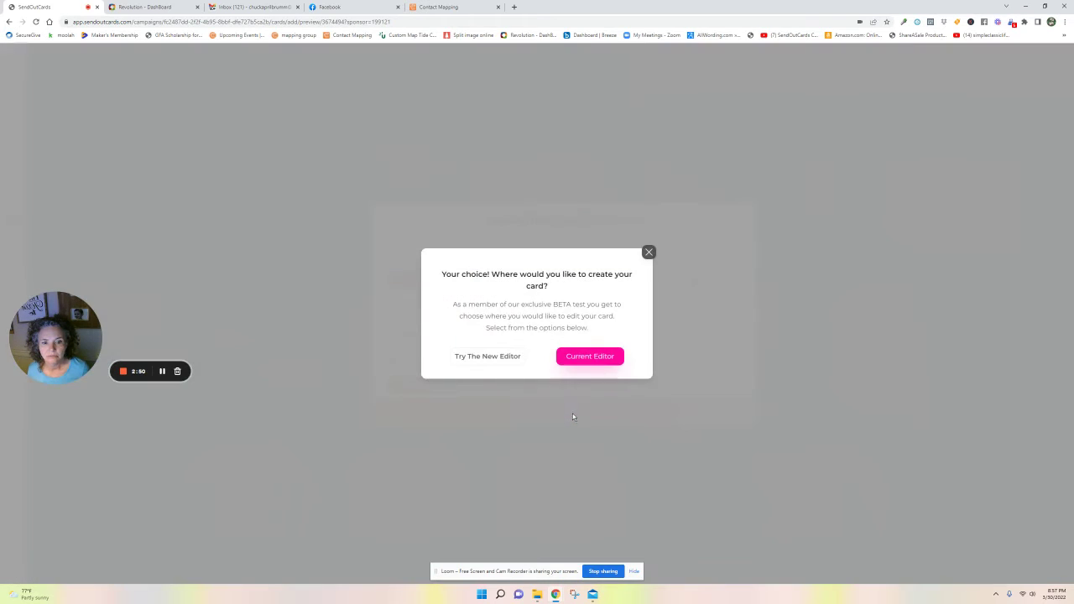
Open the Made for Everyone card in the Current Editor and add it as campaign card #2.
{"action": "left_click", "coordinate": [588, 356]}
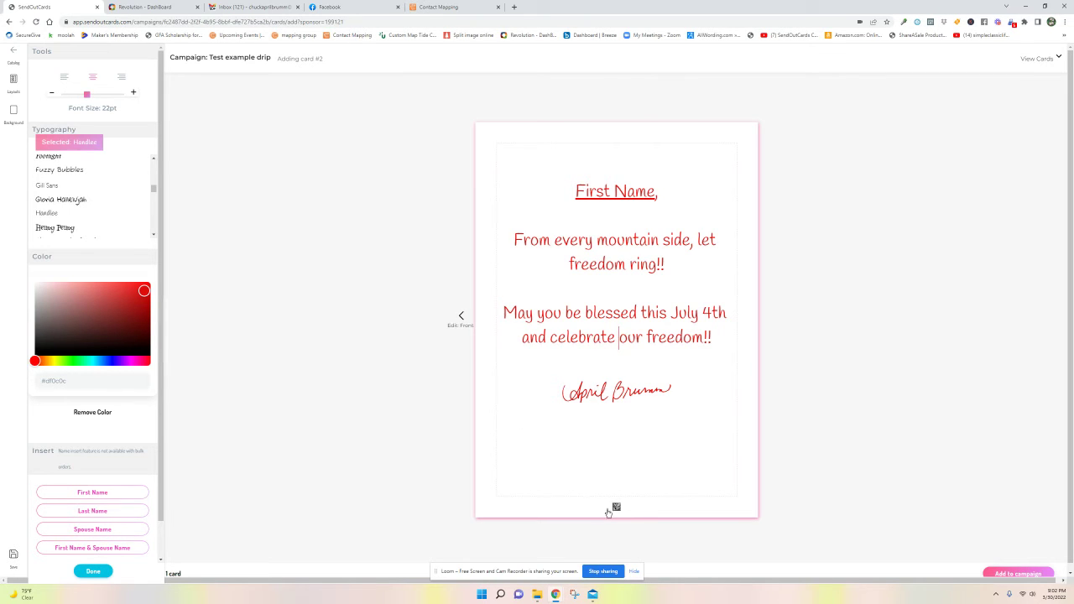
{"action": "left_click", "coordinate": [1017, 574]}
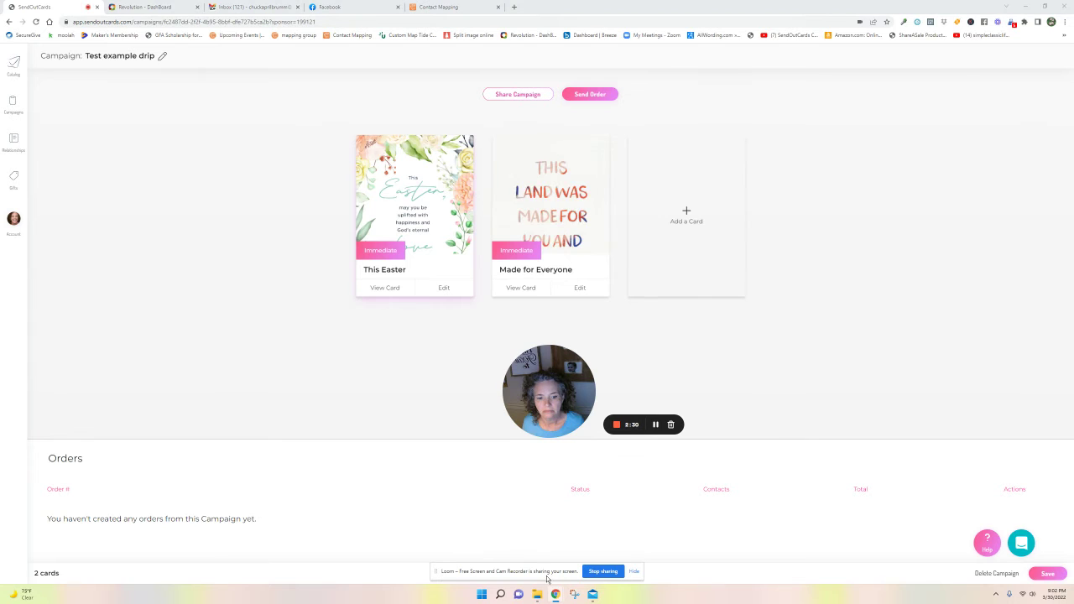
Open the Made for Everyone card's settings and choose Send on Specific Date under Send Delay.
{"action": "left_click", "coordinate": [635, 573]}
{"action": "left_click_drag", "start_coordinate": [555, 383], "coordinate": [83, 393]}
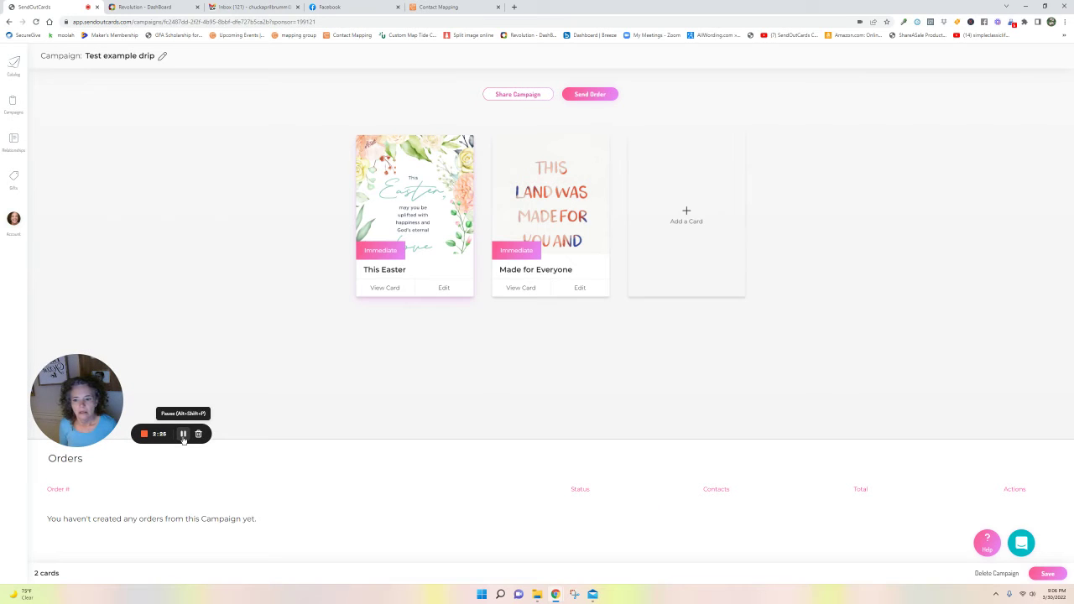
{"action": "left_click", "coordinate": [183, 434]}
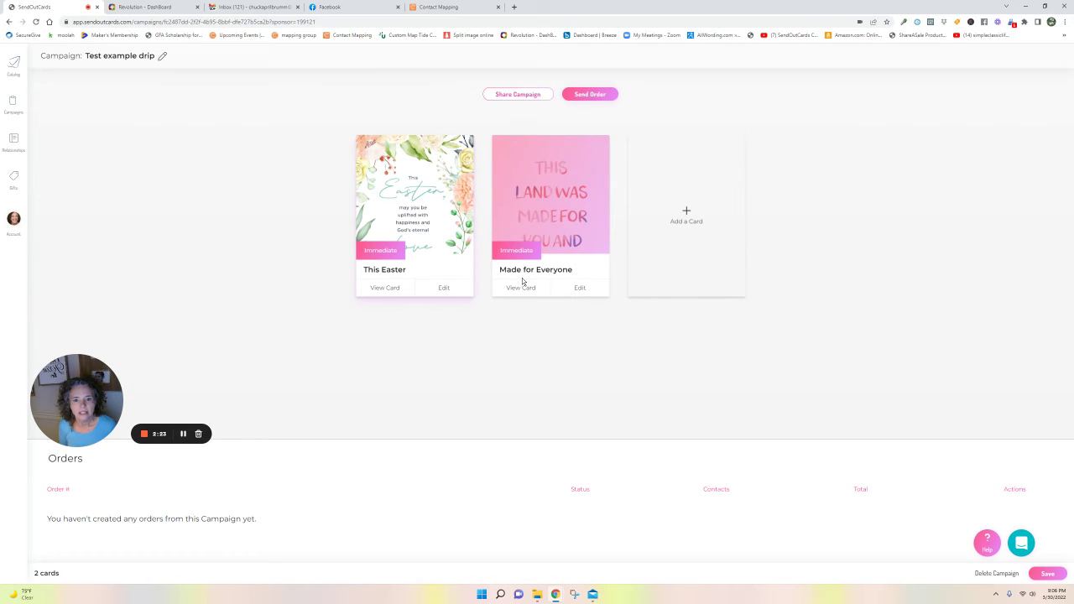
{"action": "left_click", "coordinate": [579, 288]}
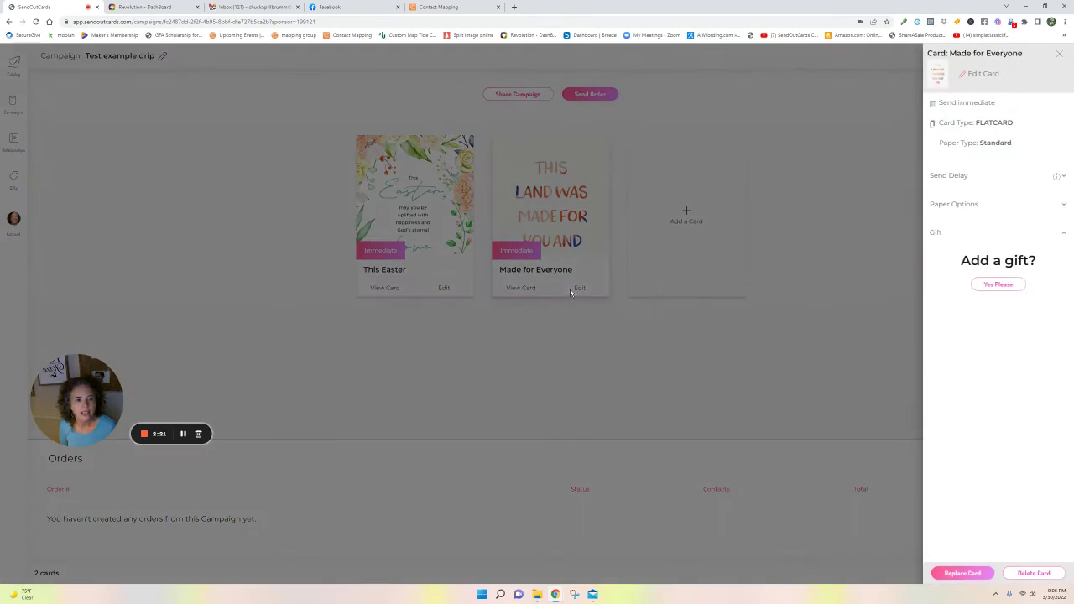
{"action": "left_click", "coordinate": [951, 177]}
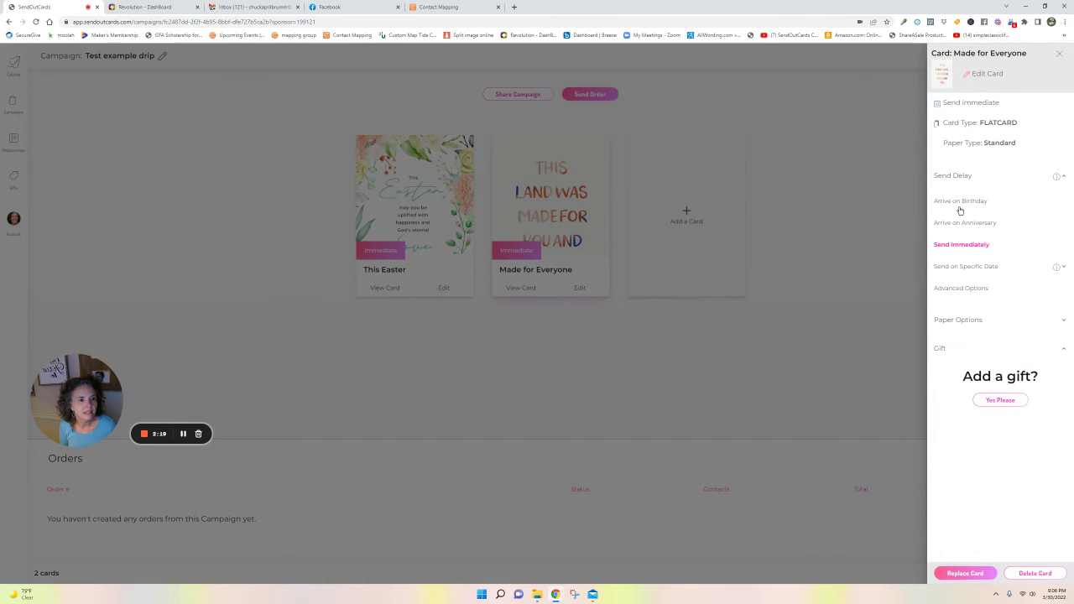
{"action": "left_click", "coordinate": [963, 268]}
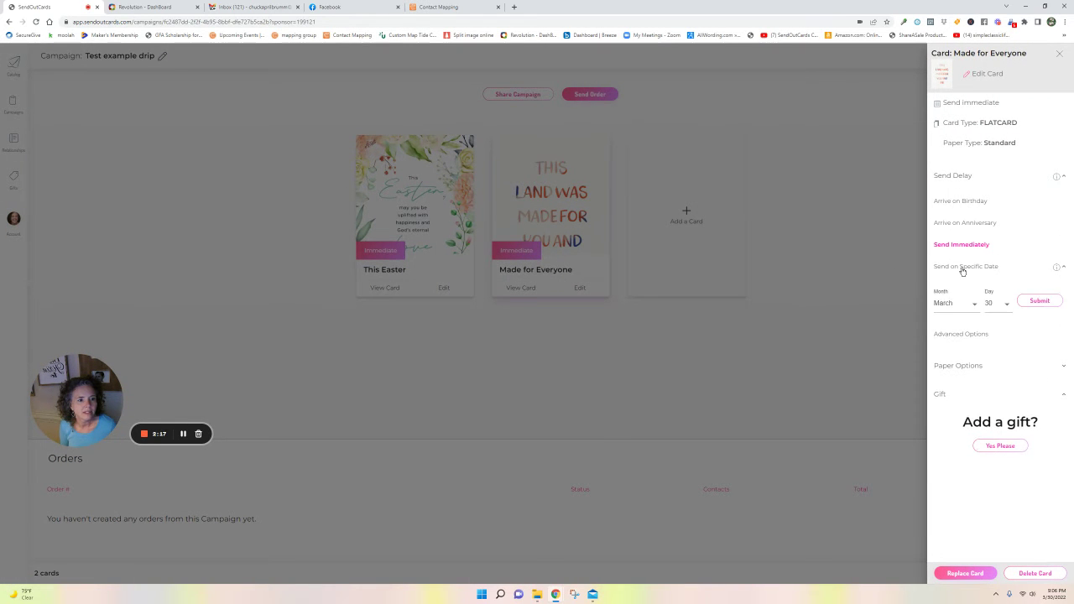
Set the send date to June 20, submit it, and close the settings panel.
{"action": "left_click", "coordinate": [950, 303]}
{"action": "scroll", "coordinate": [959, 294], "scroll_direction": "down", "scroll_amount": 3}
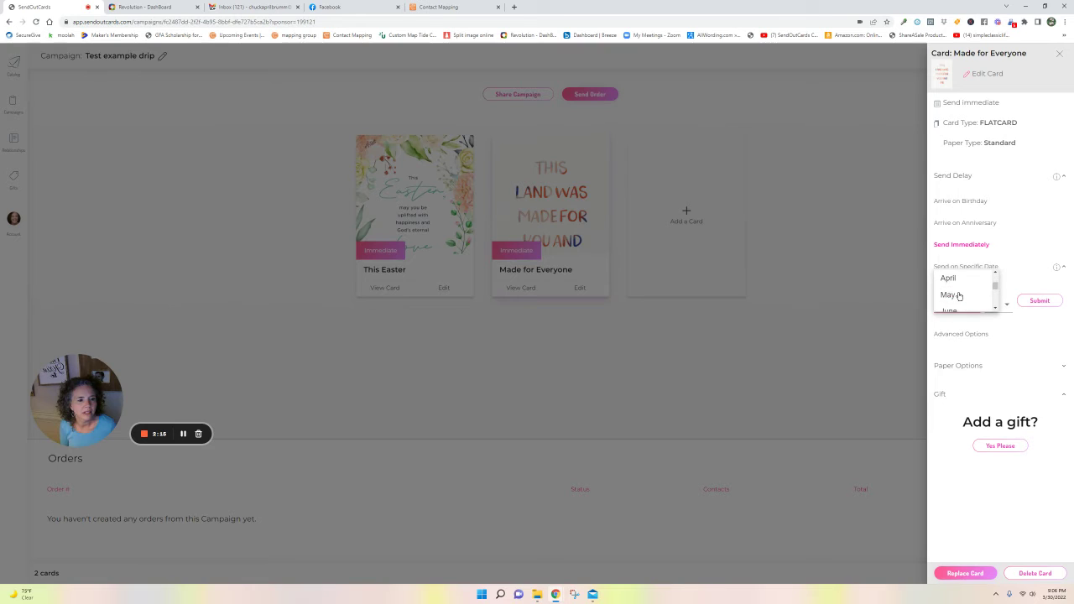
{"action": "left_click", "coordinate": [960, 285]}
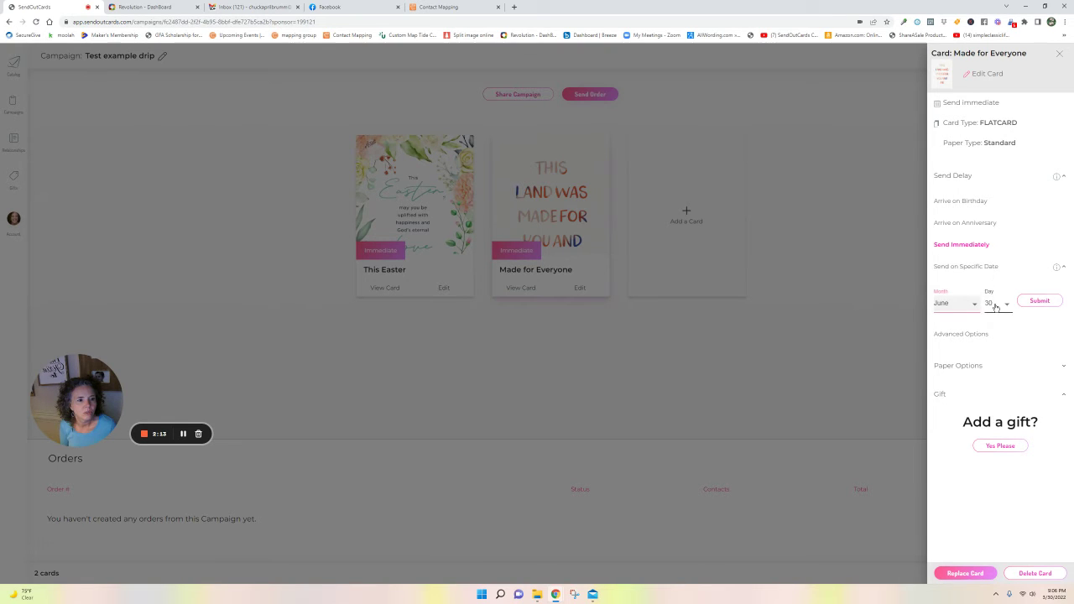
{"action": "left_click", "coordinate": [994, 303]}
{"action": "scroll", "coordinate": [997, 297], "scroll_direction": "up", "scroll_amount": 3}
{"action": "scroll", "coordinate": [997, 296], "scroll_direction": "up", "scroll_amount": 2}
{"action": "left_click", "coordinate": [995, 306]}
{"action": "left_click", "coordinate": [1039, 300]}
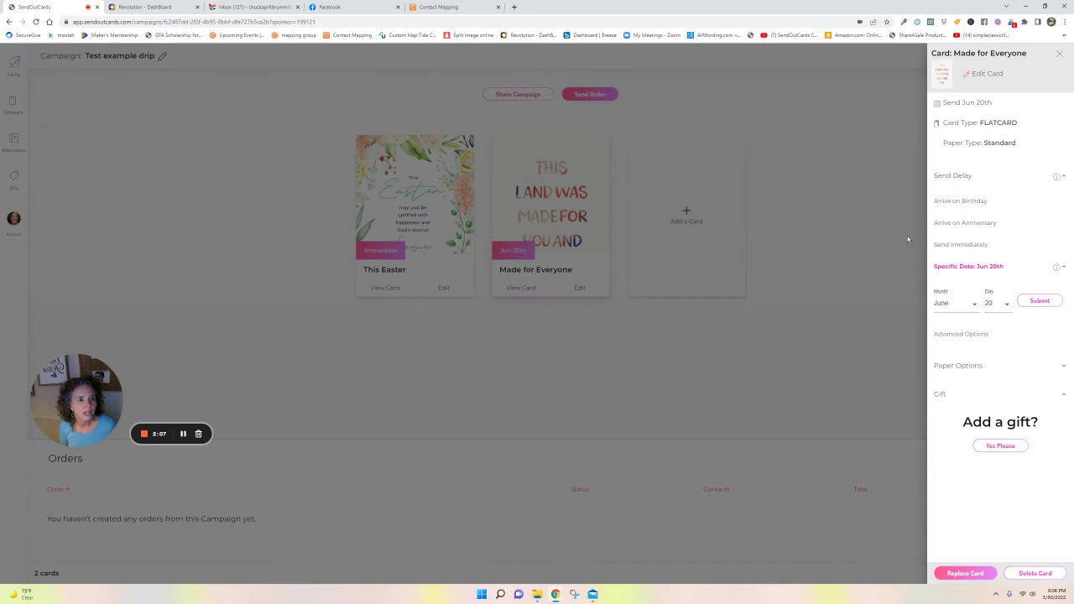
{"action": "left_click", "coordinate": [1059, 54]}
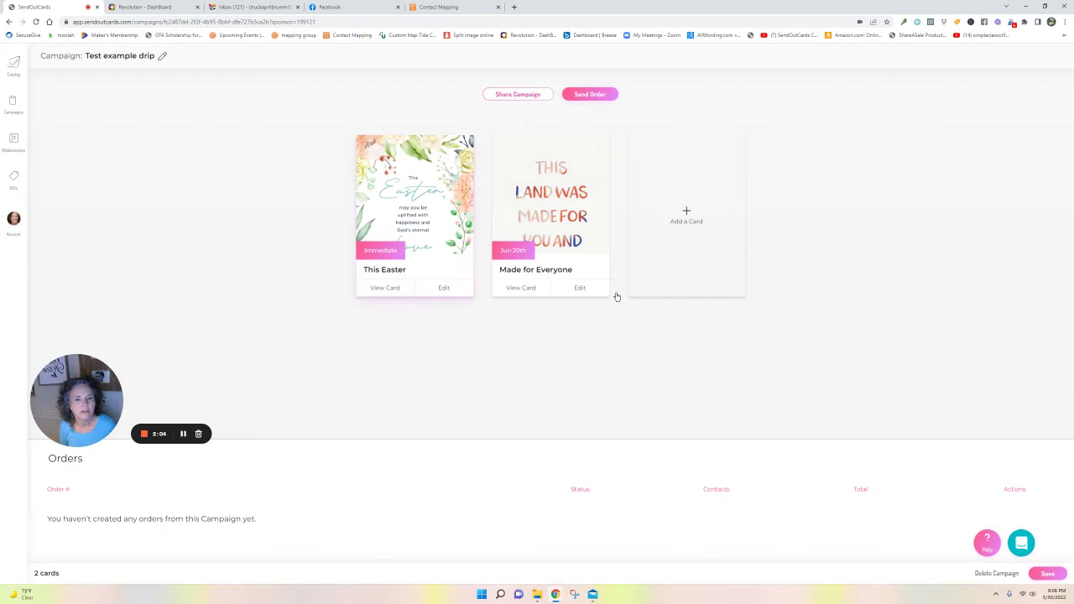
Add the Great Day to Smile card as a 2-Panel Standard card in the Current Editor and view its back.
{"action": "left_click", "coordinate": [183, 433]}
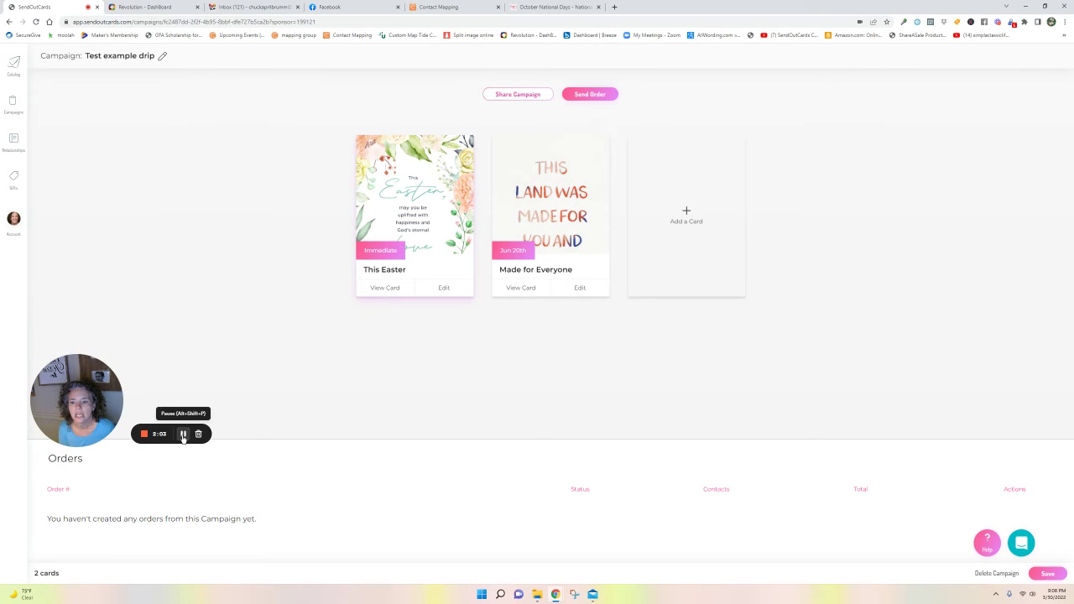
{"action": "left_click", "coordinate": [693, 225]}
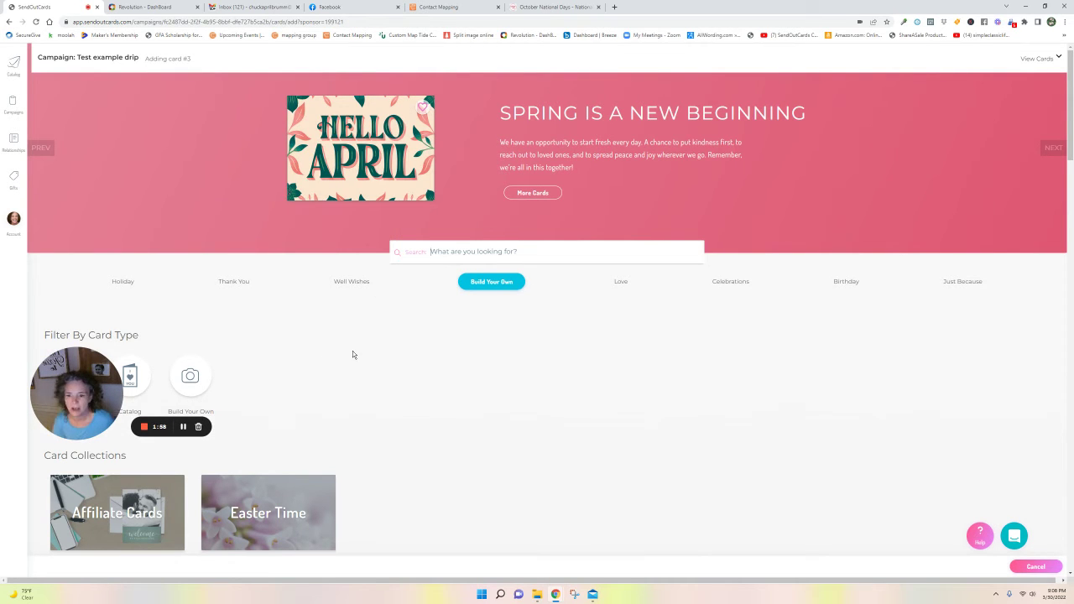
{"action": "left_click", "coordinate": [183, 427]}
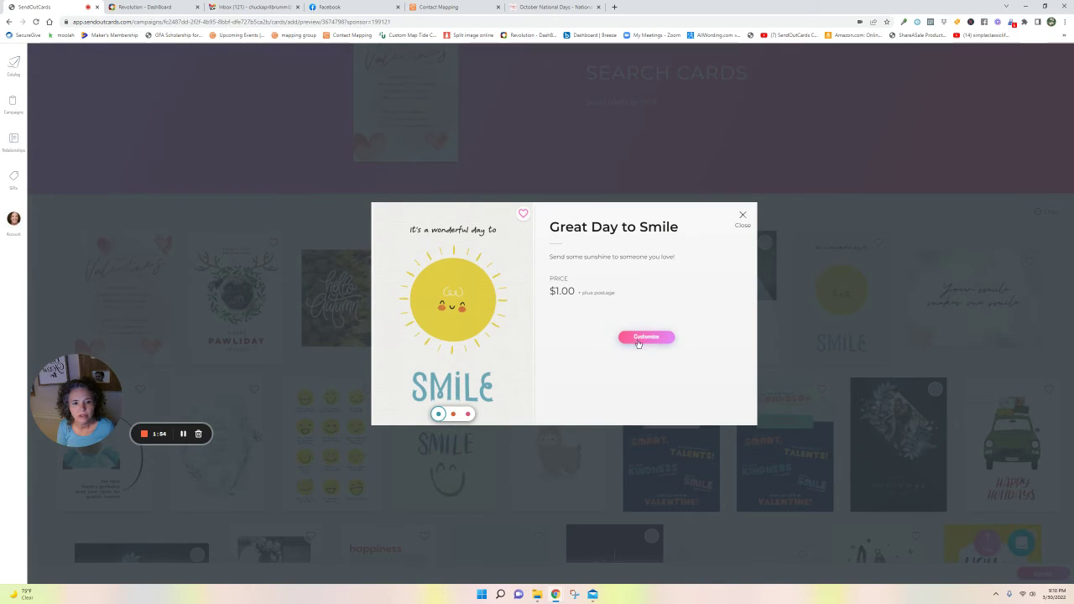
{"action": "left_click", "coordinate": [645, 338]}
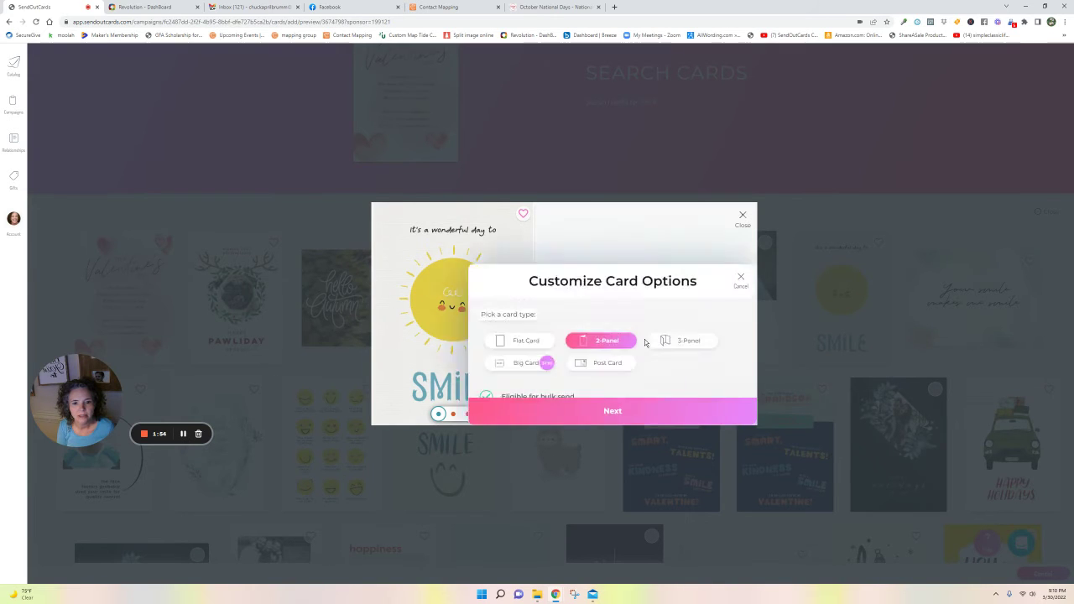
{"action": "left_click", "coordinate": [565, 412]}
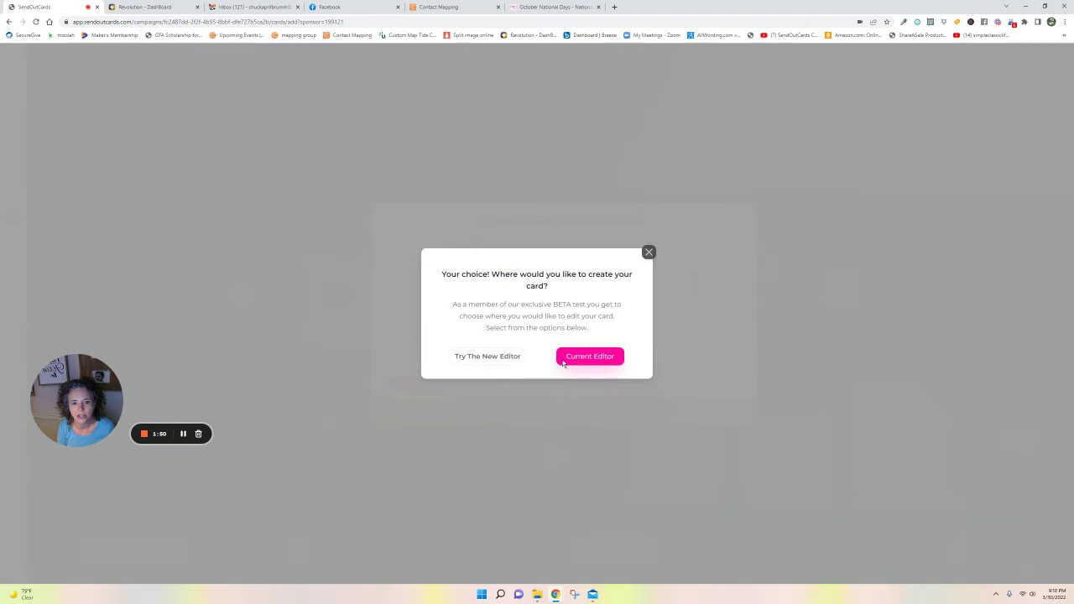
{"action": "left_click", "coordinate": [568, 361]}
{"action": "left_click", "coordinate": [184, 426]}
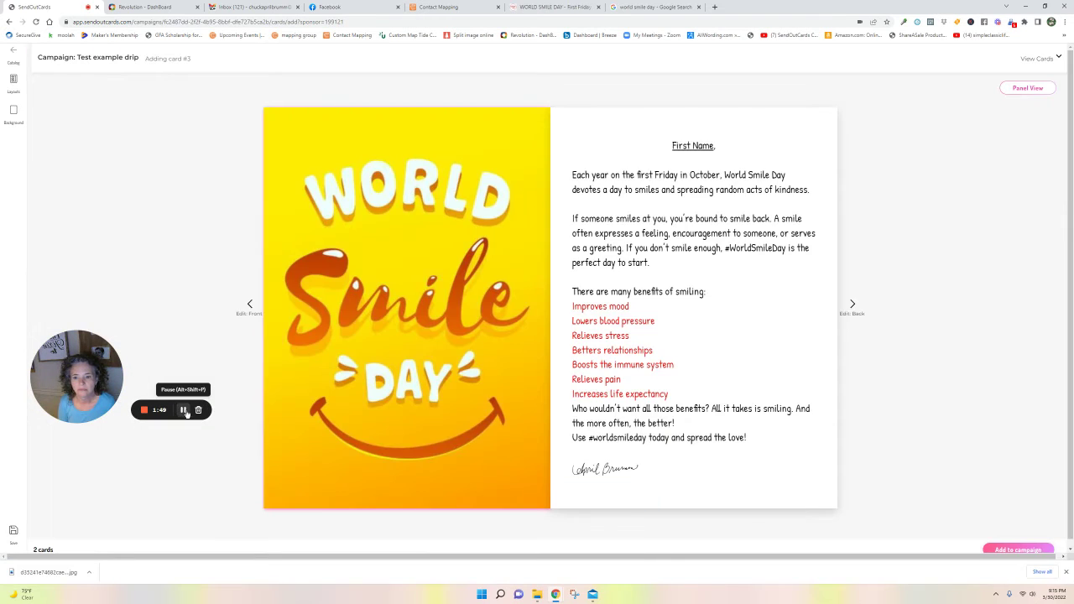
{"action": "left_click", "coordinate": [854, 307]}
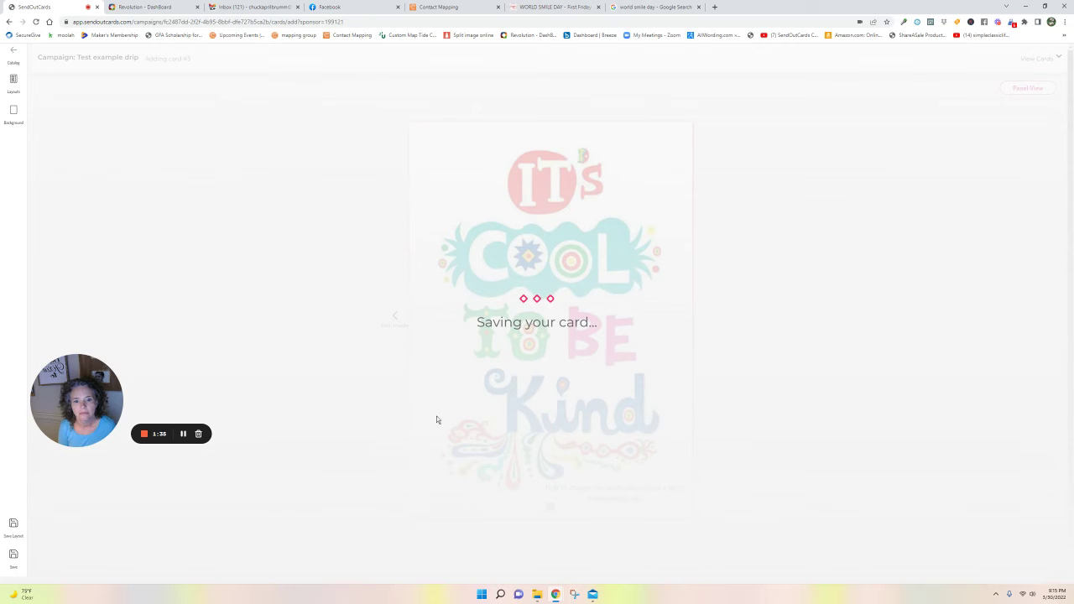
Open the Great Day to Smile card details and choose Send on Specific Date under Send Delay.
{"action": "left_click", "coordinate": [183, 434]}
{"action": "left_click", "coordinate": [183, 434]}
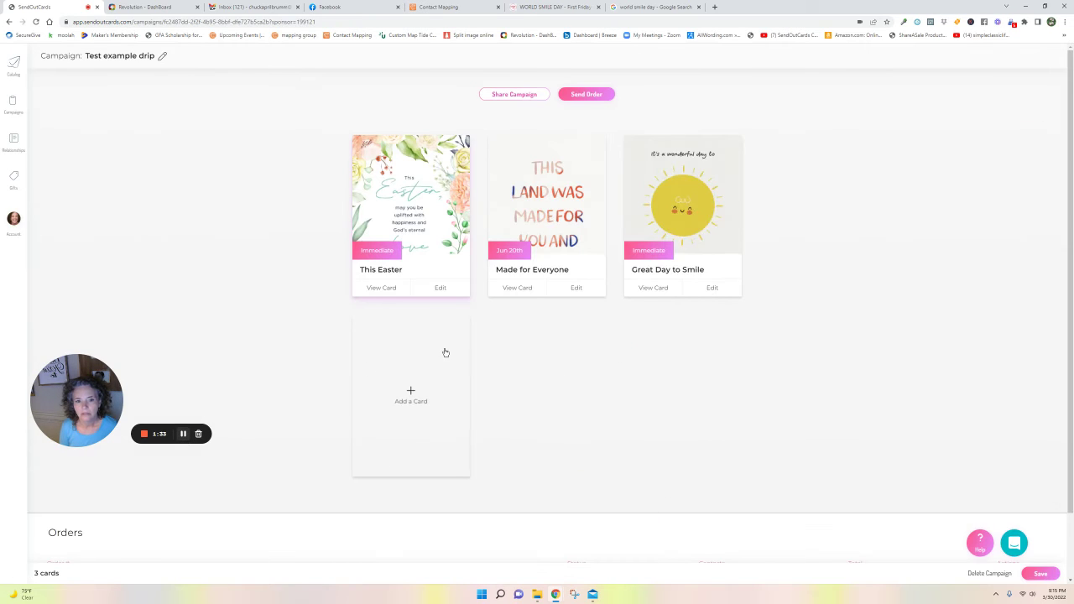
{"action": "left_click", "coordinate": [710, 291]}
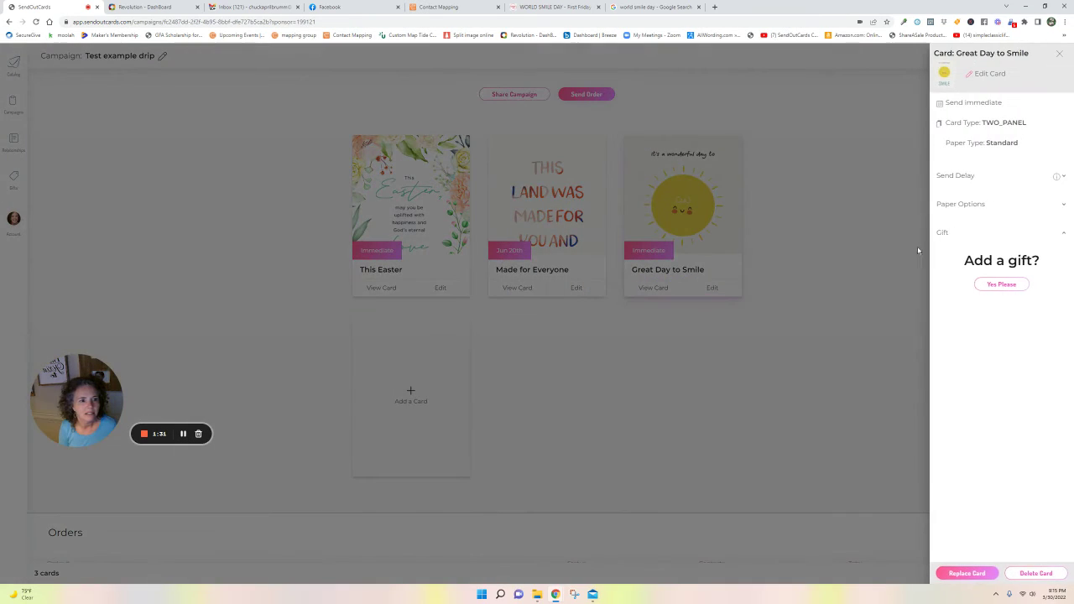
{"action": "left_click", "coordinate": [957, 177]}
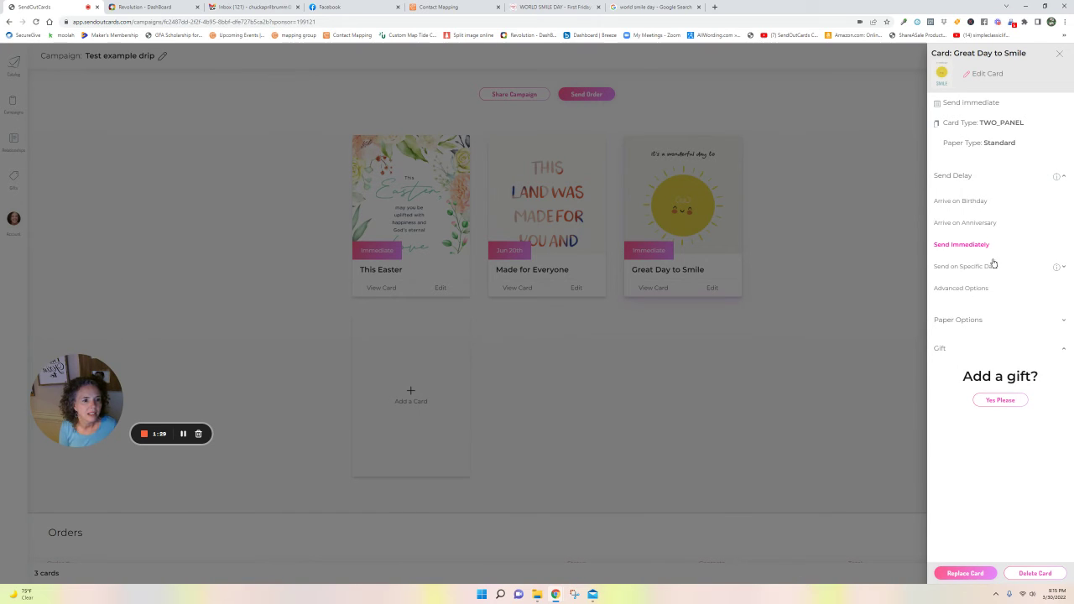
{"action": "left_click", "coordinate": [965, 270]}
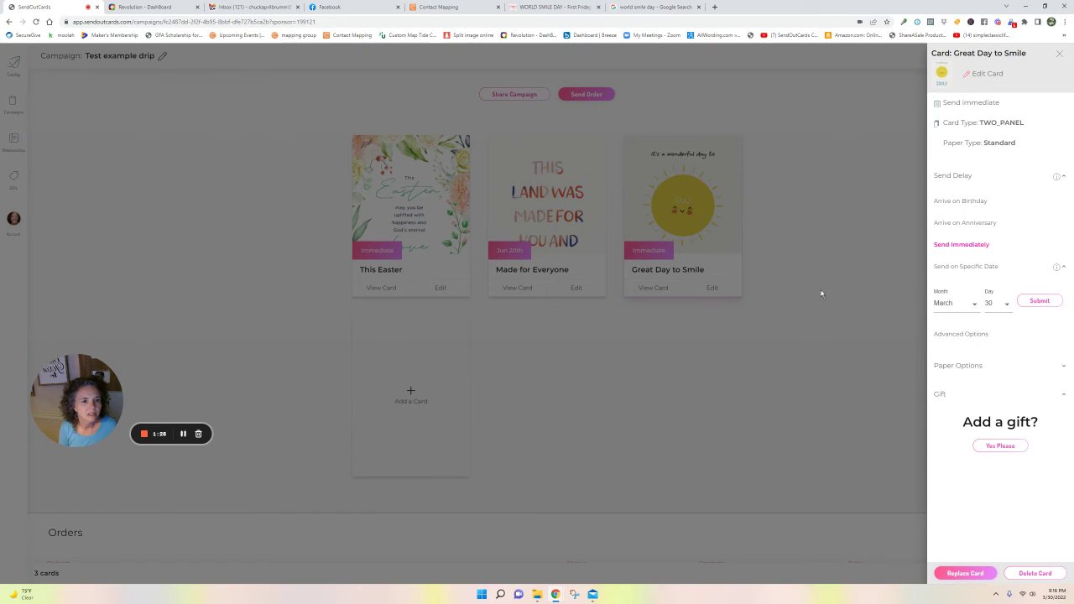
Set the send date to September 25, submit it, and close the card details.
{"action": "left_click", "coordinate": [944, 308]}
{"action": "scroll", "coordinate": [952, 294], "scroll_direction": "down", "scroll_amount": 3}
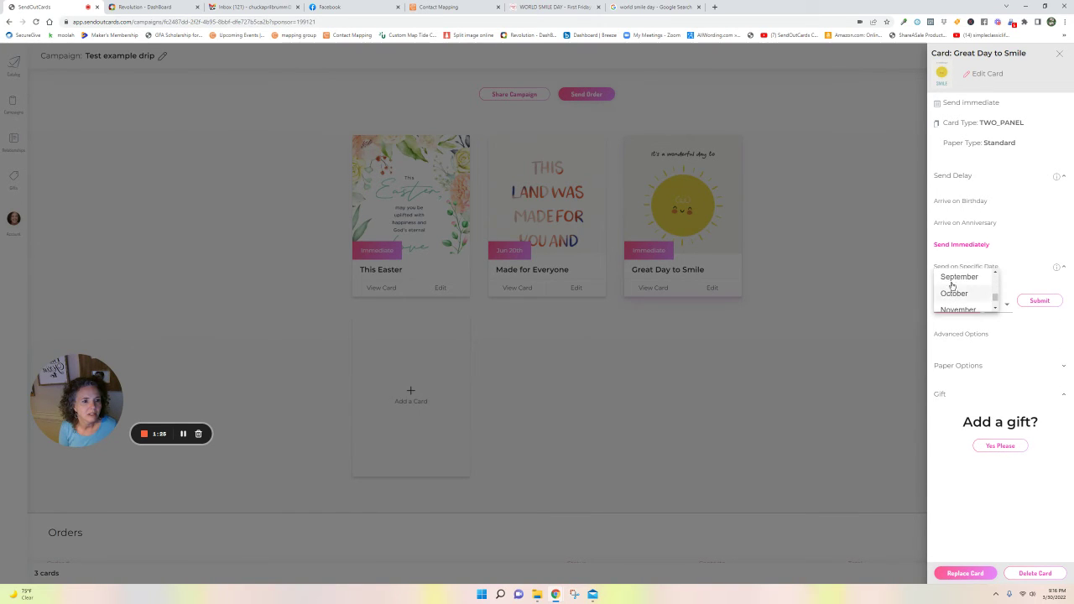
{"action": "left_click", "coordinate": [960, 289]}
{"action": "left_click", "coordinate": [990, 303]}
{"action": "scroll", "coordinate": [992, 295], "scroll_direction": "up", "scroll_amount": 2}
{"action": "scroll", "coordinate": [994, 295], "scroll_direction": "up", "scroll_amount": 2}
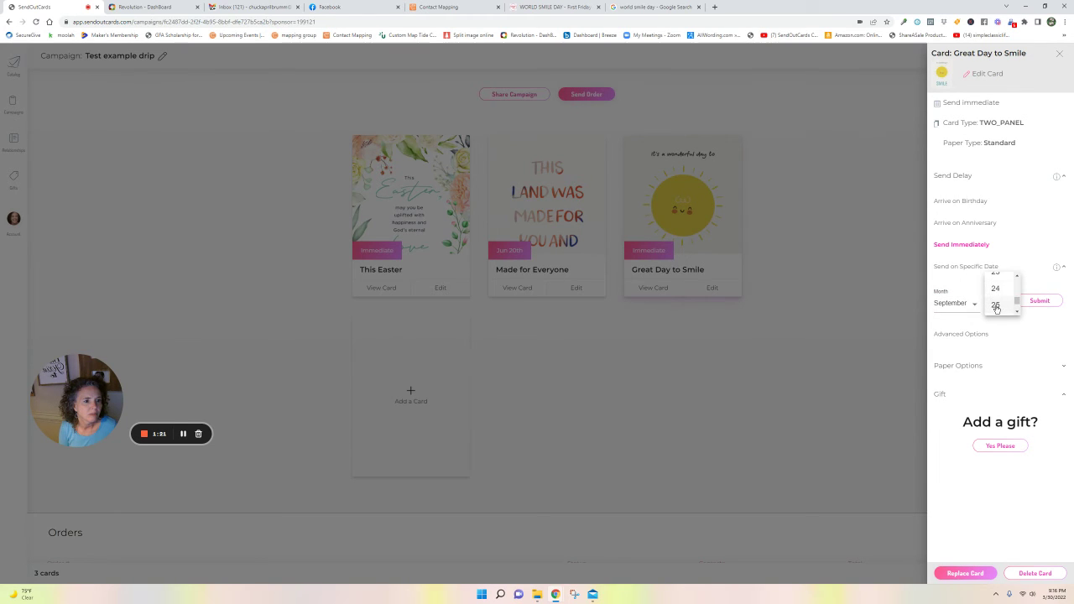
{"action": "left_click", "coordinate": [995, 298]}
{"action": "left_click", "coordinate": [1037, 301]}
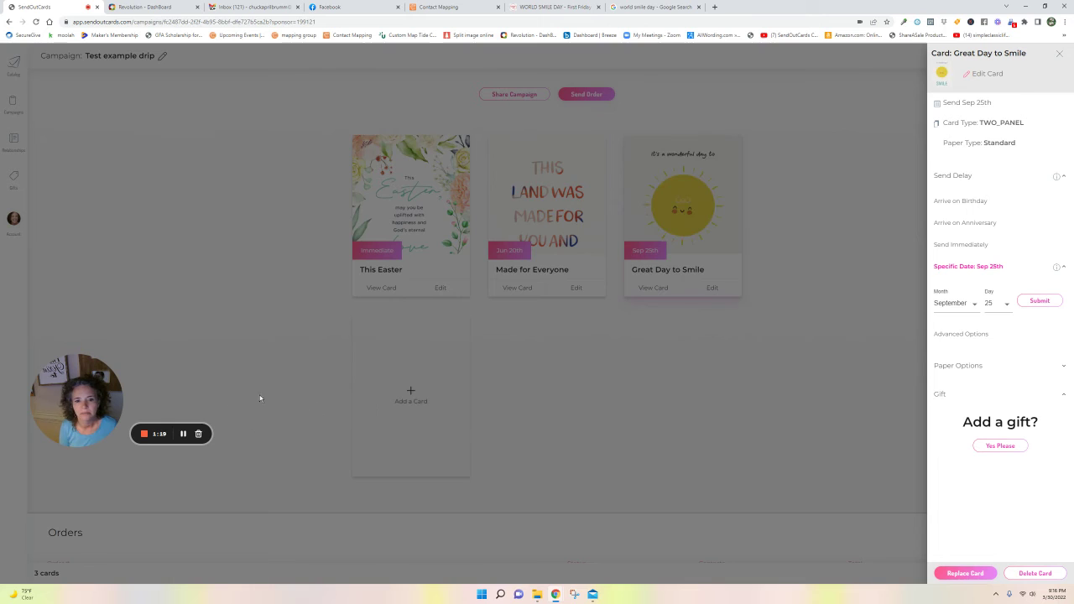
{"action": "left_click", "coordinate": [183, 433]}
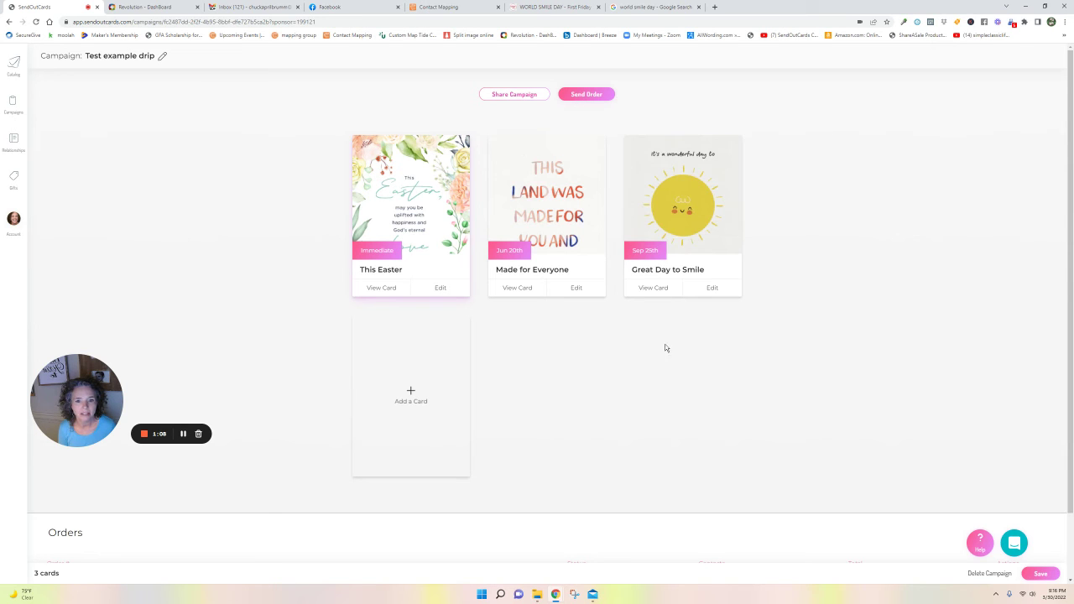
Create an order from all three campaign cards.
{"action": "left_click", "coordinate": [577, 96]}
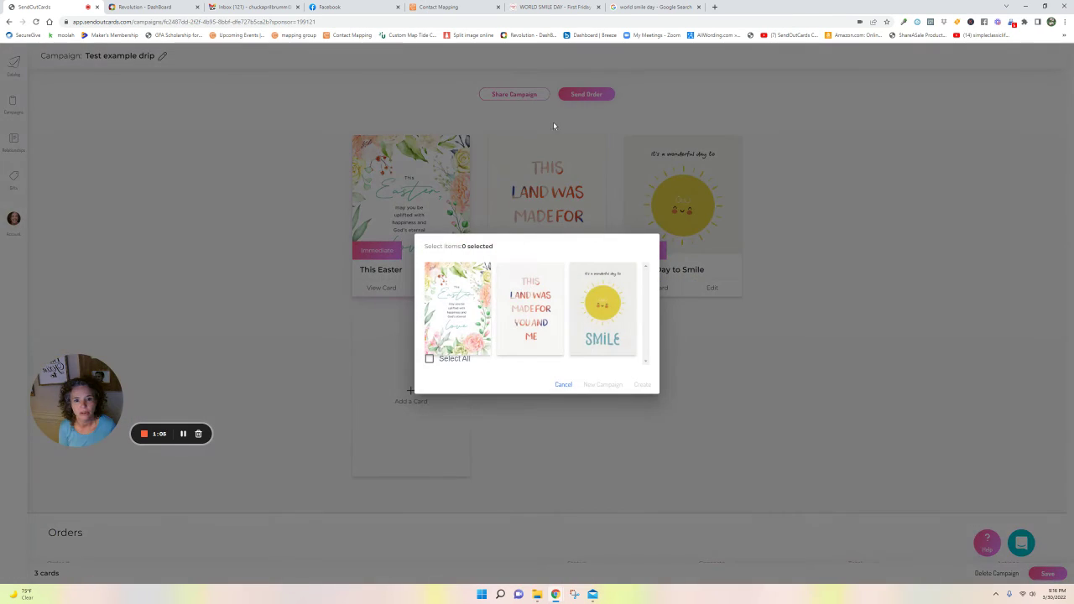
{"action": "left_click", "coordinate": [428, 360]}
{"action": "left_click", "coordinate": [642, 385]}
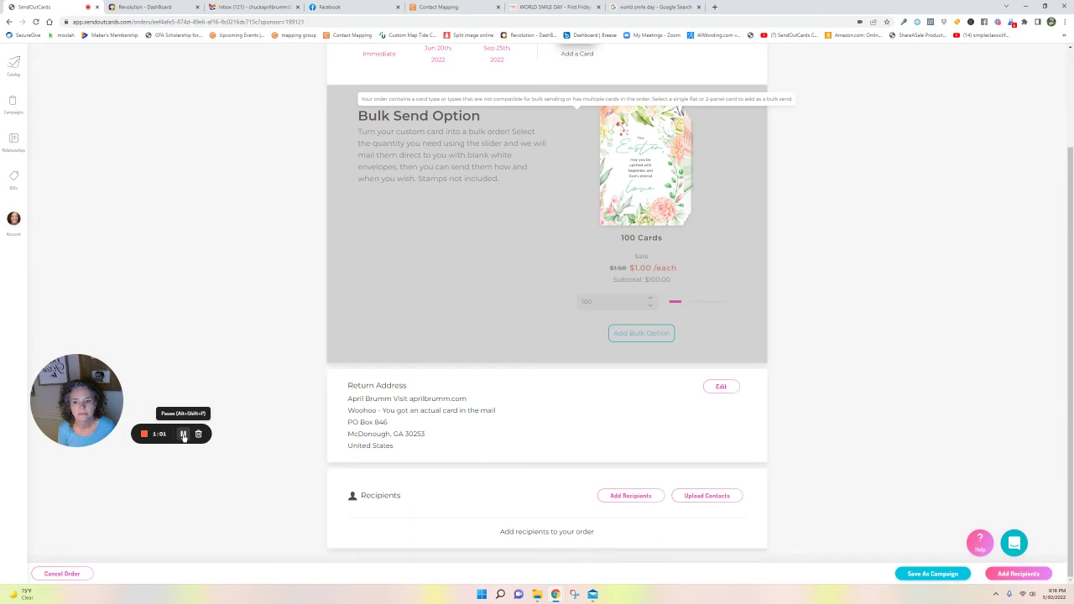
Add recipients to the order by browsing contact groups.
{"action": "left_click", "coordinate": [1017, 575]}
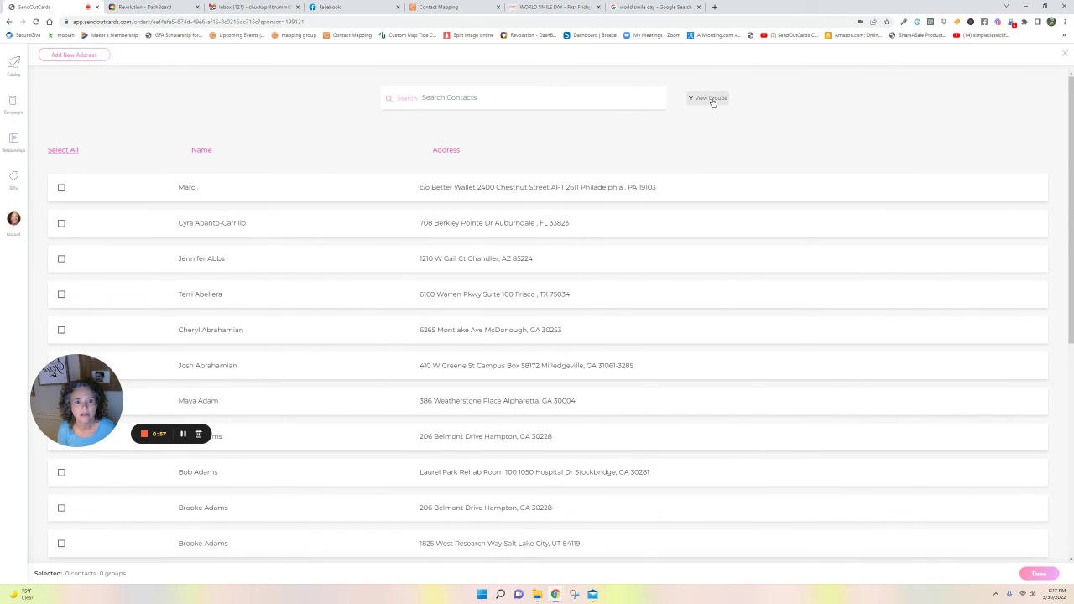
{"action": "left_click", "coordinate": [710, 99]}
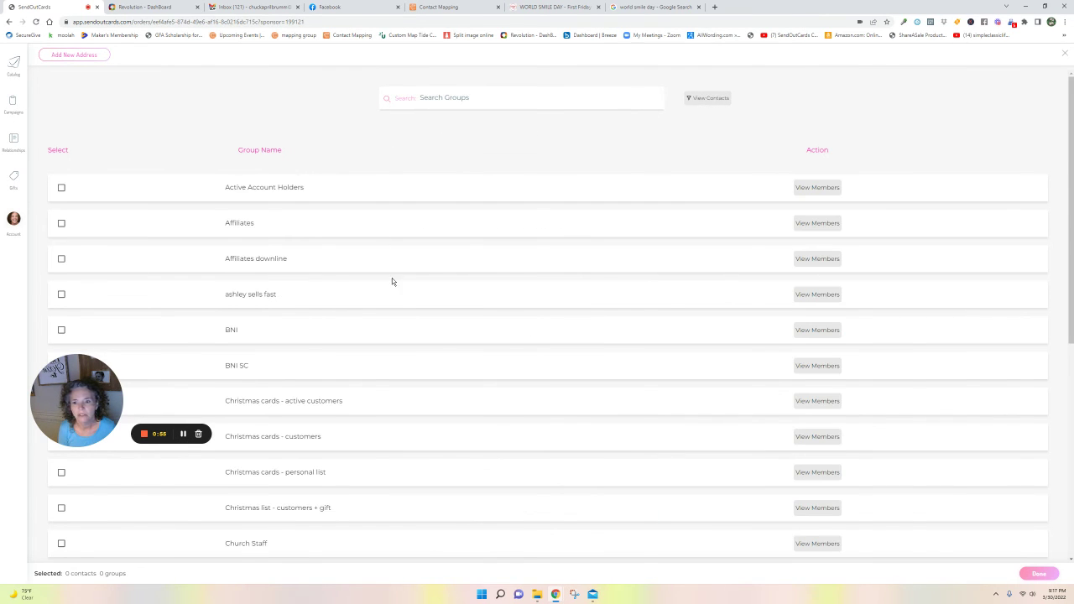
{"action": "scroll", "coordinate": [392, 283], "scroll_direction": "down", "scroll_amount": 1}
{"action": "left_click", "coordinate": [183, 434]}
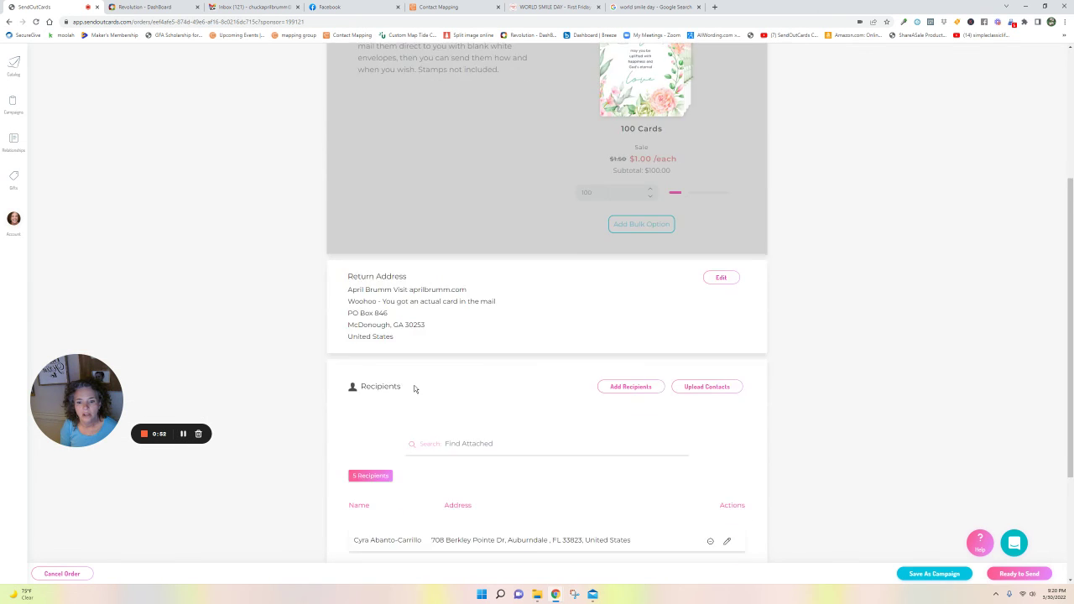
{"action": "scroll", "coordinate": [414, 388], "scroll_direction": "down", "scroll_amount": 2}
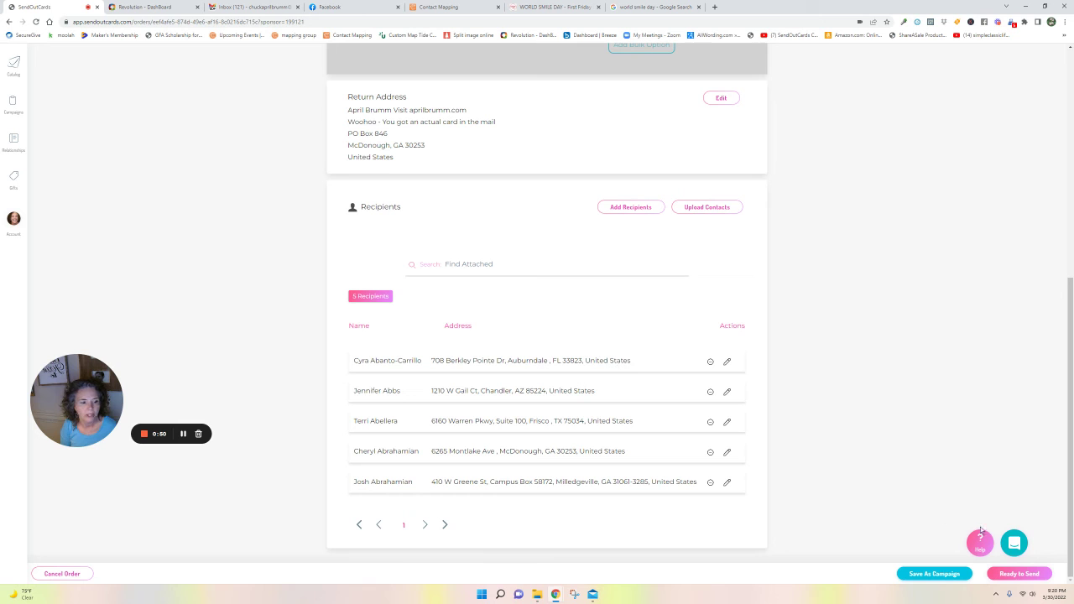
Check out and send the three-card order for an $8.70 estimated total, then dismiss the Congratulations message.
{"action": "left_click", "coordinate": [1020, 574]}
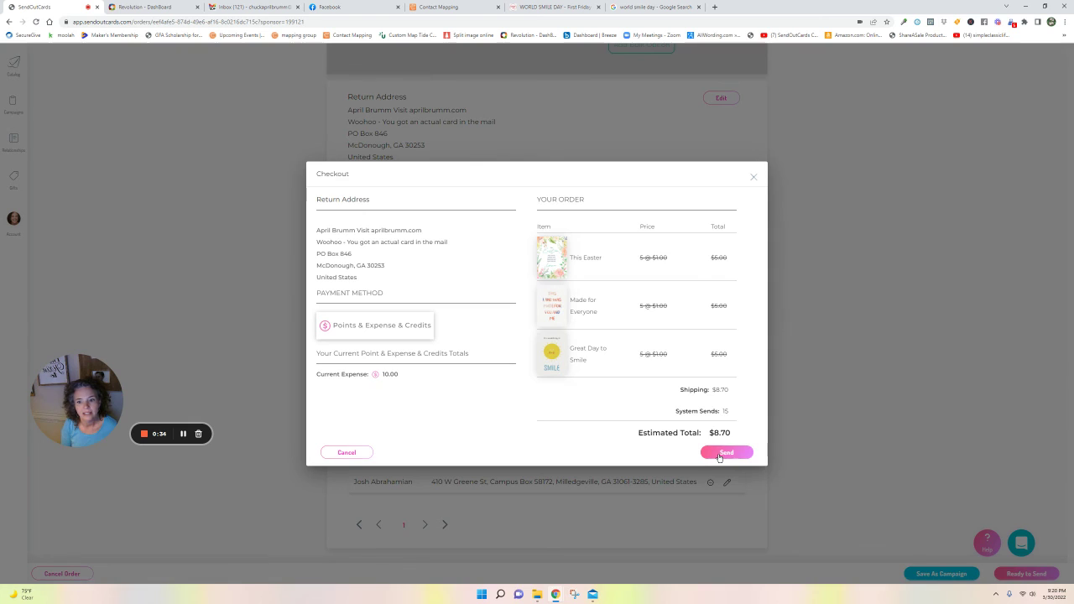
{"action": "left_click", "coordinate": [718, 457]}
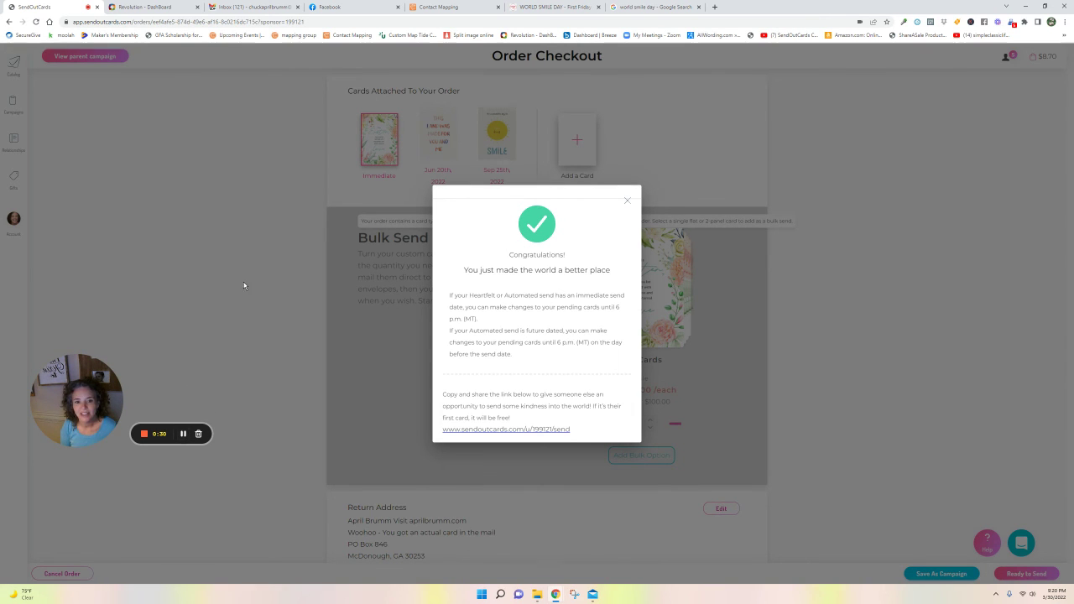
{"action": "left_click", "coordinate": [628, 204]}
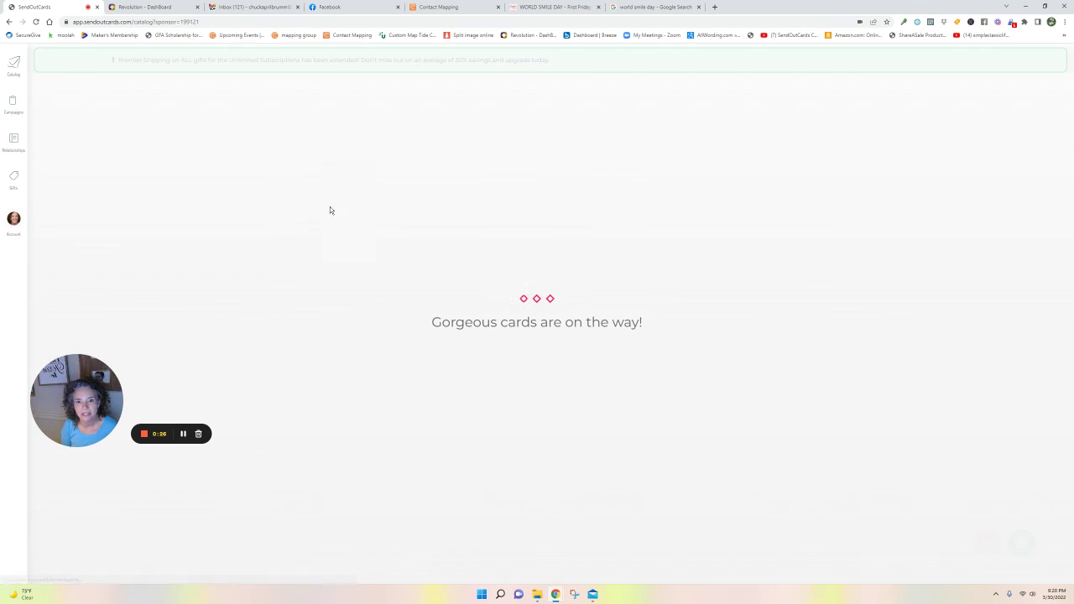